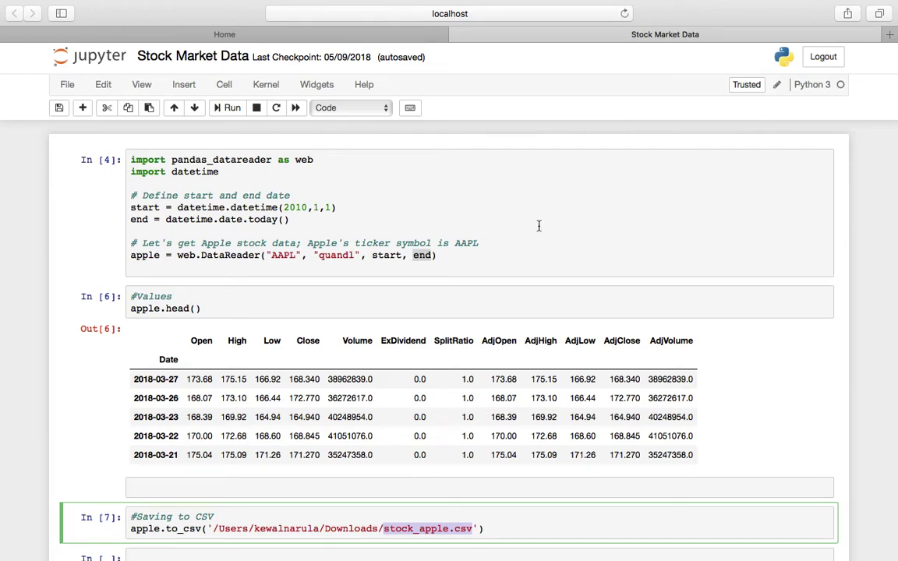
# - Review the notebook's DataReader arguments for AAPL, the Open, High, Low and Close columns in the head output, and the CSV export cell
pyautogui.scroll(-2, 537, 225)
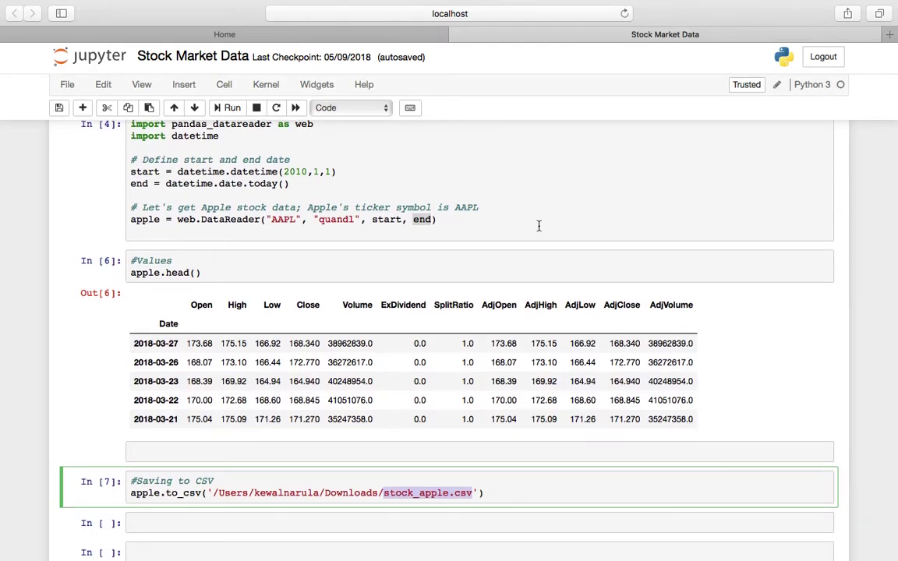
pyautogui.click(505, 220)
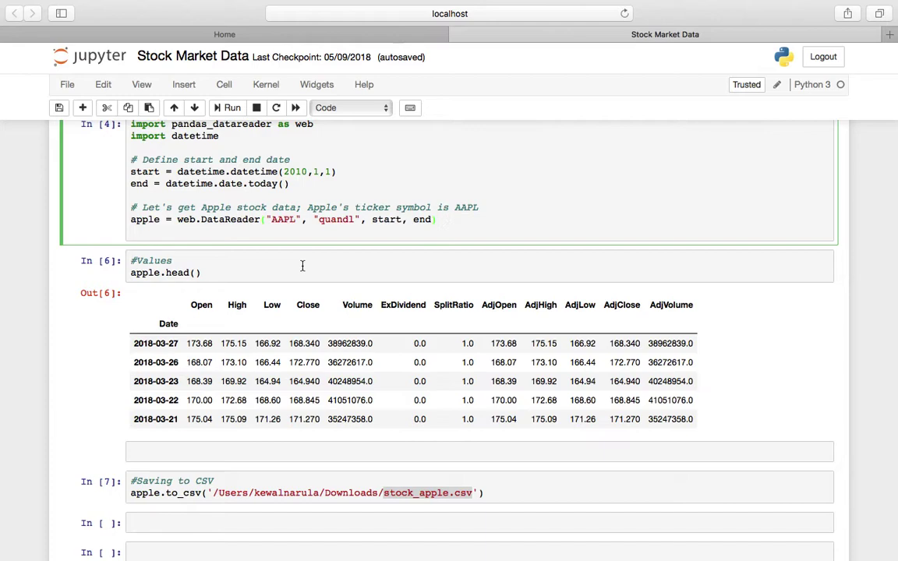
pyautogui.doubleClick(281, 220)
pyautogui.doubleClick(335, 219)
pyautogui.doubleClick(386, 220)
pyautogui.doubleClick(420, 220)
pyautogui.click(258, 262)
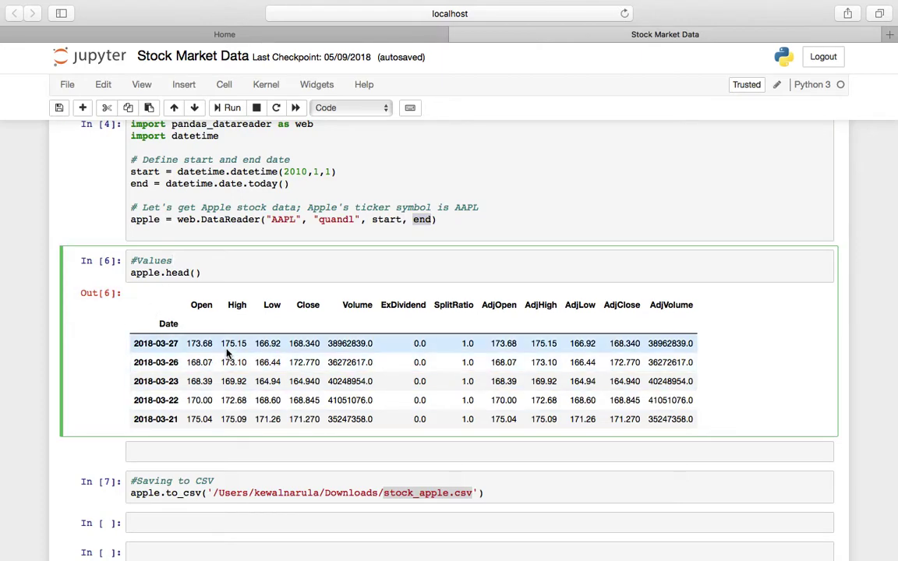
pyautogui.doubleClick(290, 221)
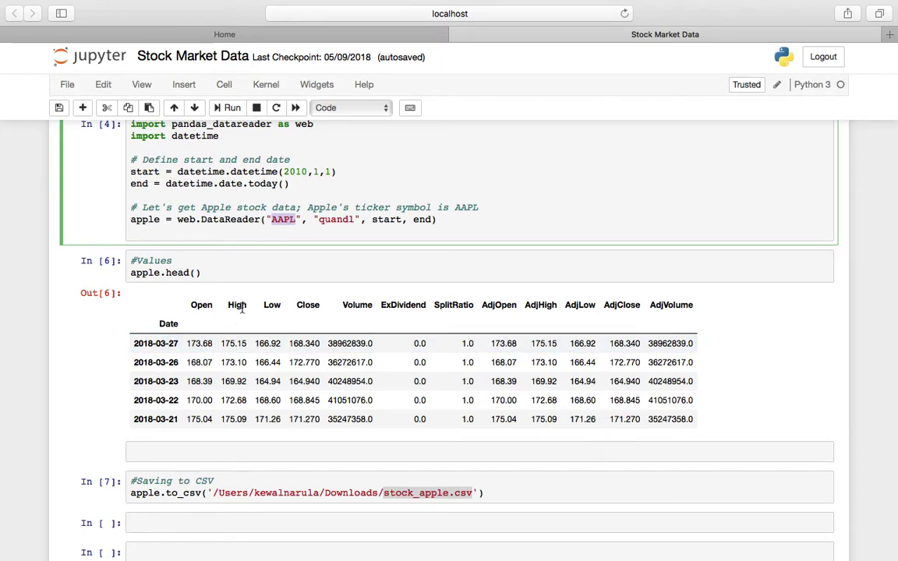
pyautogui.moveTo(189, 302); pyautogui.dragTo(311, 310)
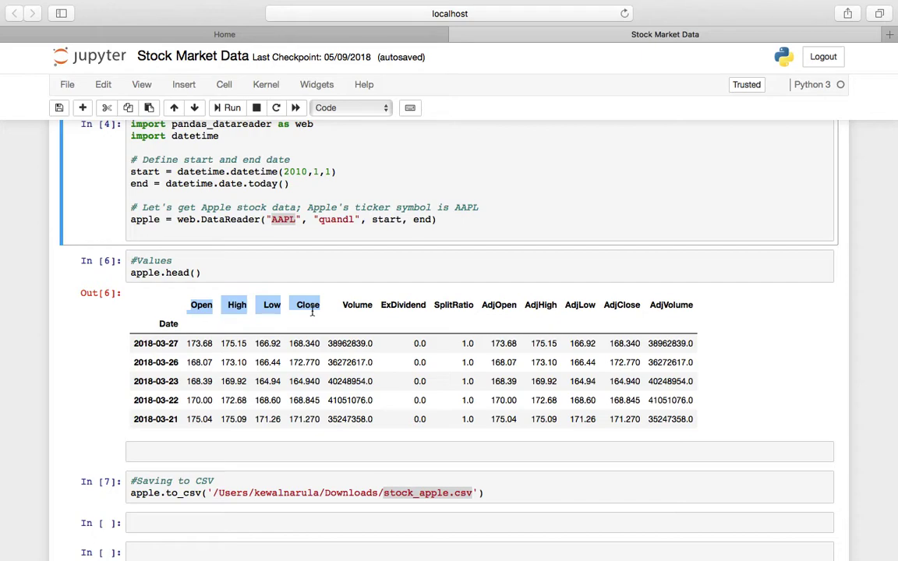
pyautogui.click(497, 489)
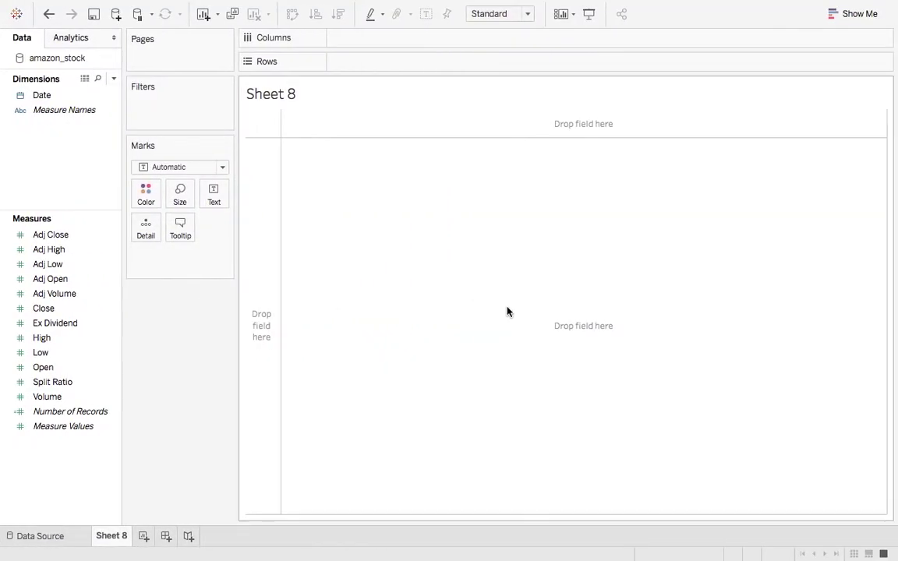
# - Inspect the amazon_stock data source table in Tableau and return to Sheet 8
pyautogui.click(40, 536)
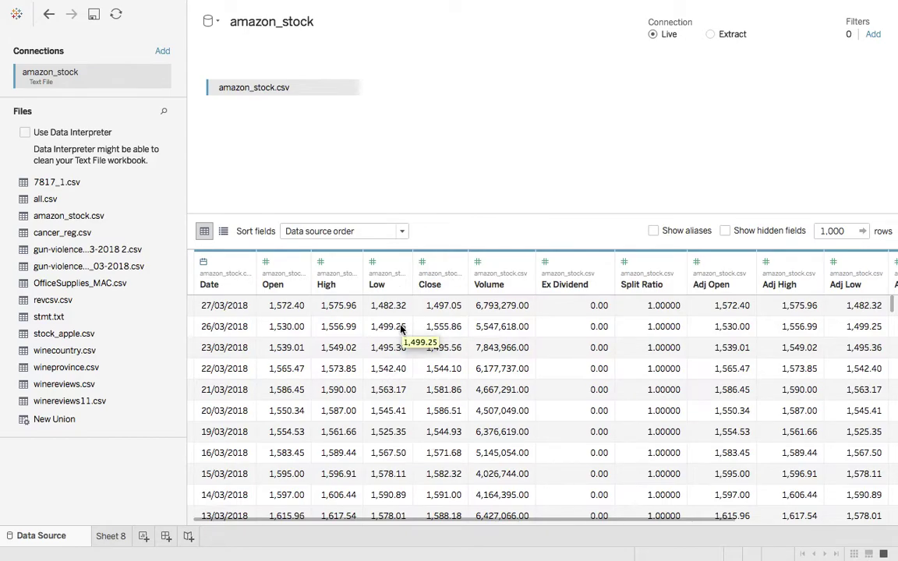
pyautogui.click(113, 536)
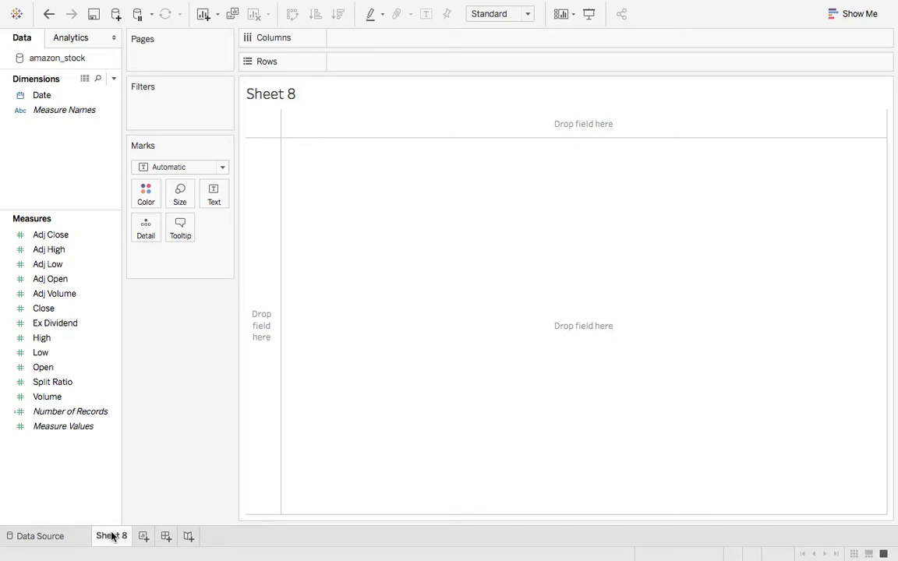
pyautogui.rightClick(58, 469)
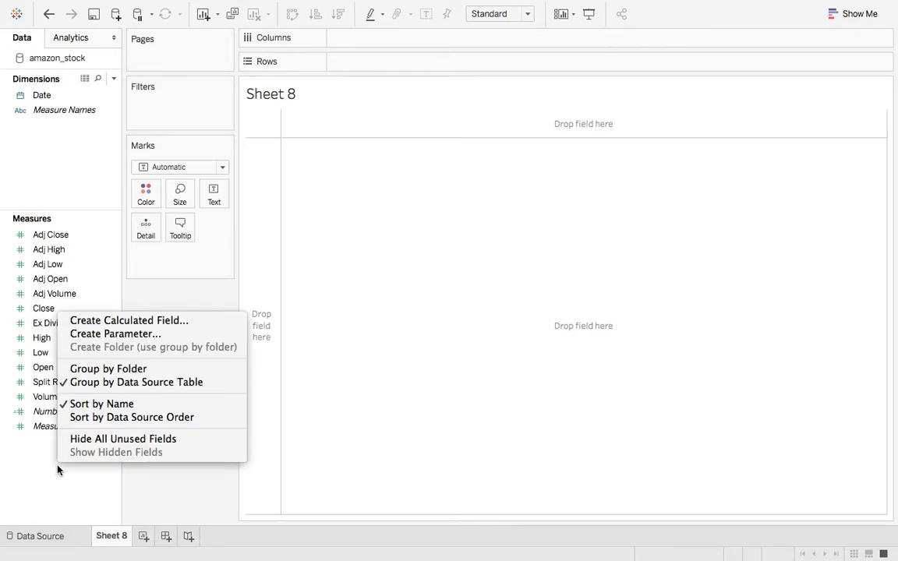
pyautogui.click(138, 333)
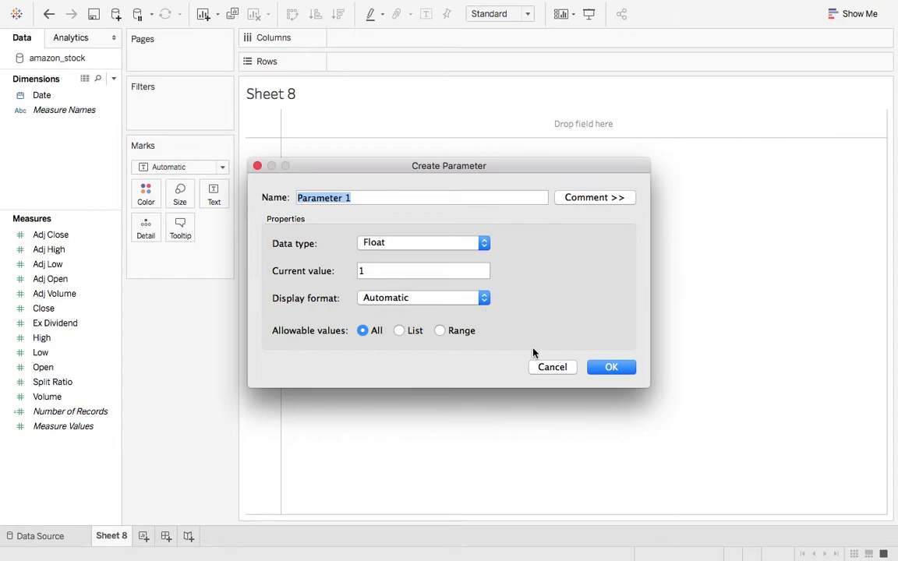
pyautogui.click(552, 367)
# - Create a calculated field named HighLowDiff with the formula [High]-[Low]
pyautogui.rightClick(61, 462)
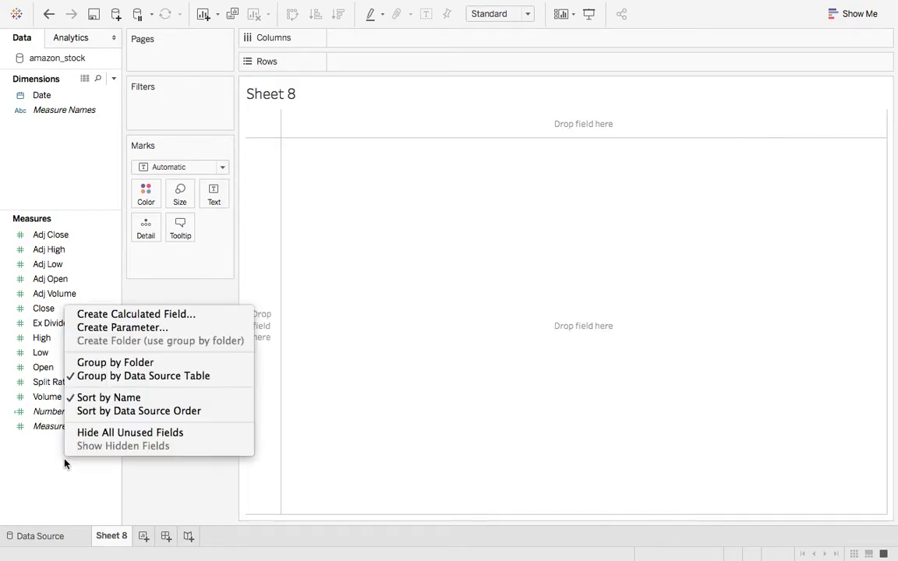
pyautogui.click(121, 315)
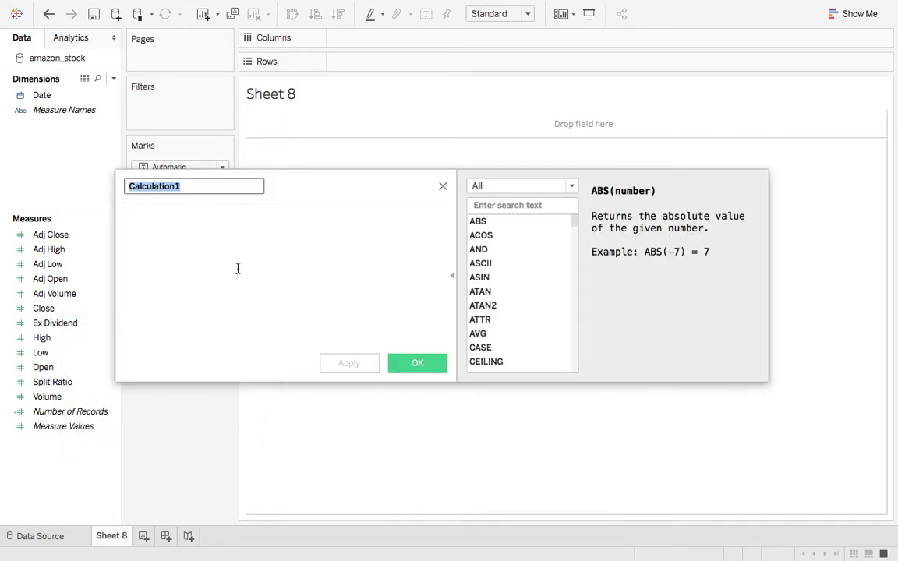
pyautogui.write('HighLow')
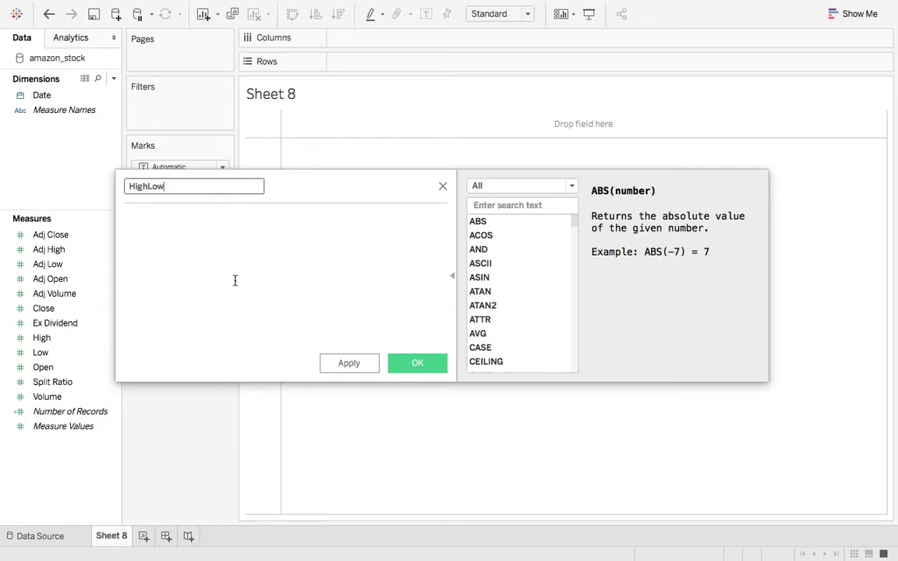
pyautogui.write('Diff')
pyautogui.click(234, 280)
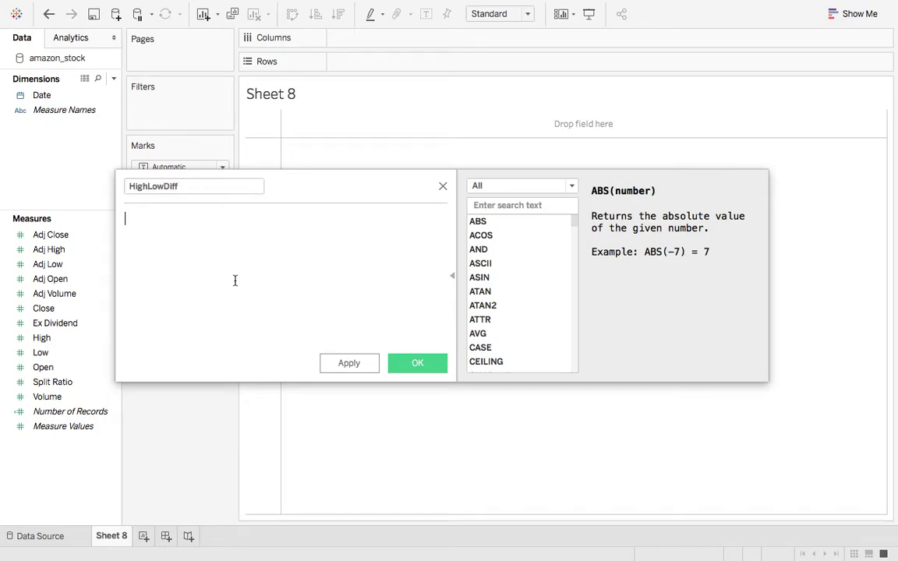
pyautogui.write('high')
pyautogui.press('Return')
pyautogui.write('-low')
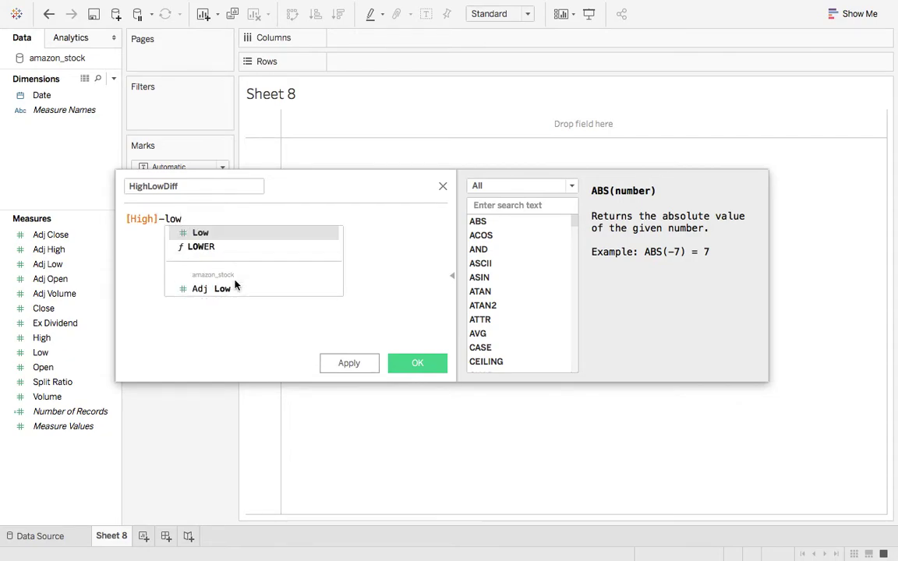
pyautogui.press('Return')
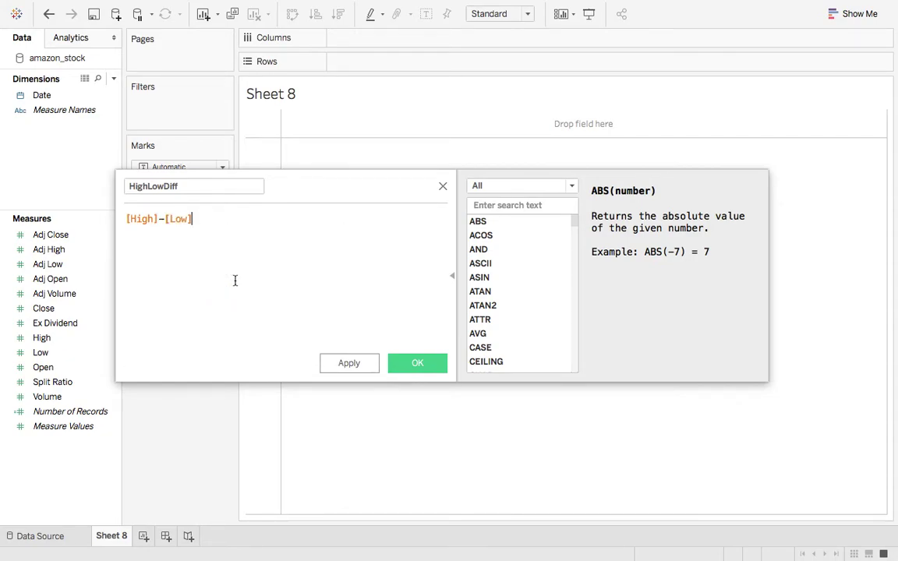
pyautogui.click(417, 364)
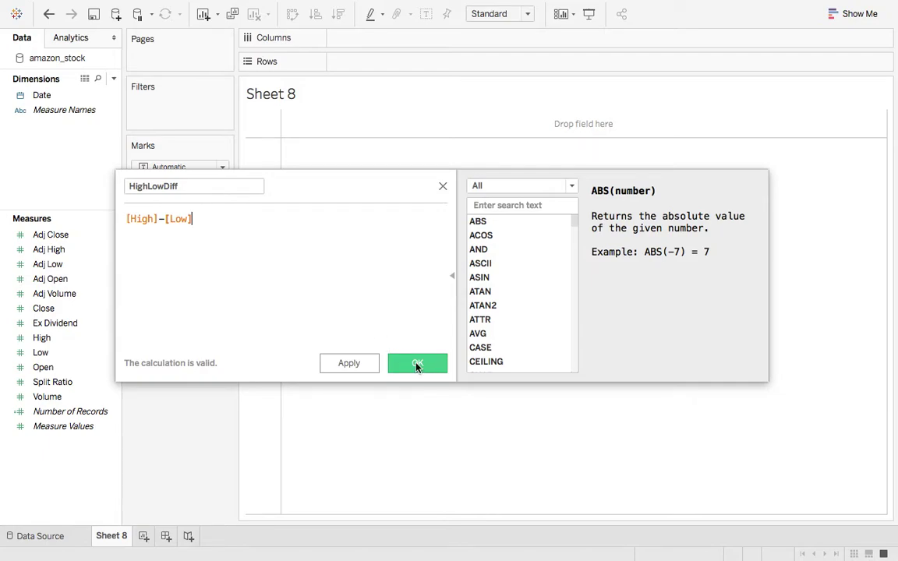
pyautogui.click(417, 364)
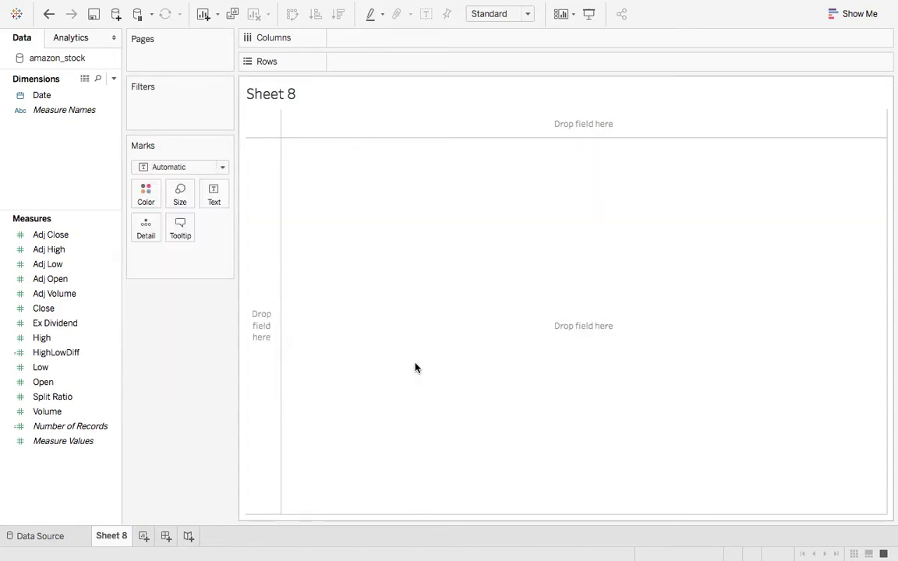
# - Create a calculated field named CloseOpenDiff with the formula [Close]-[Open]
pyautogui.click(71, 355)
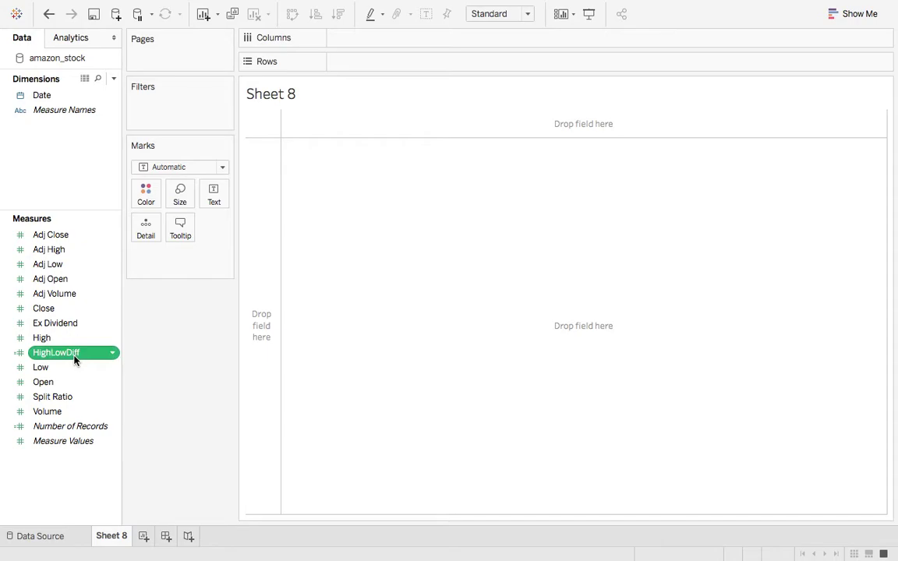
pyautogui.click(52, 471)
pyautogui.rightClick(53, 471)
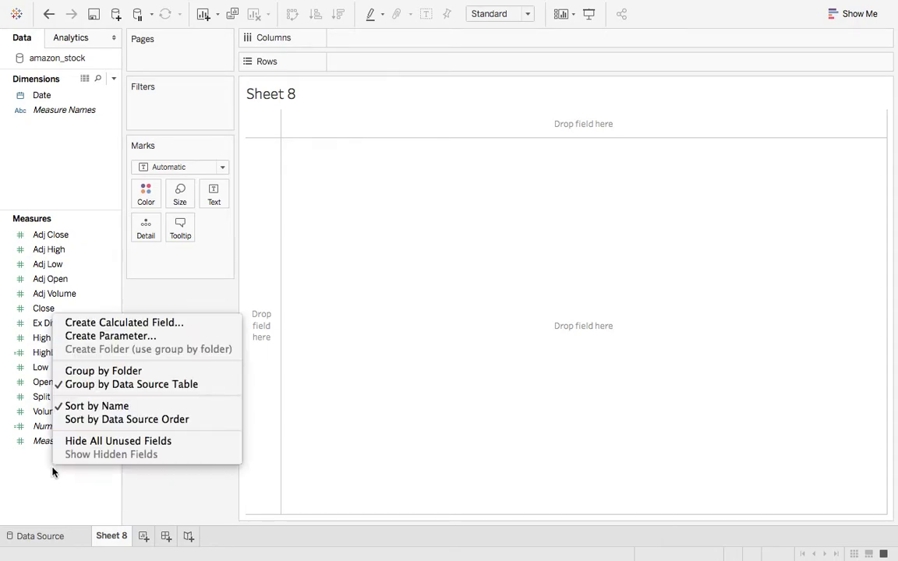
pyautogui.click(129, 321)
pyautogui.write('Clo')
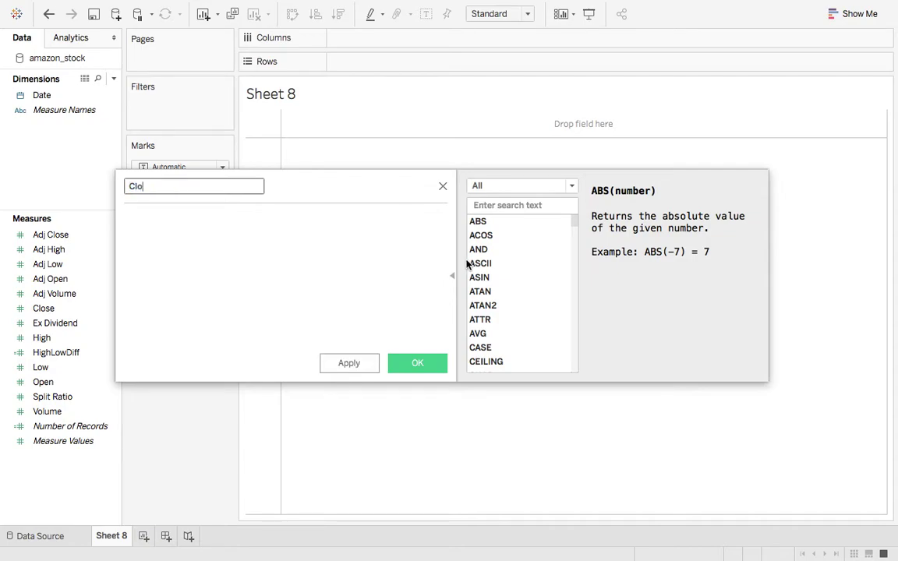
pyautogui.write('seOpenDiff')
pyautogui.press('Tab')
pyautogui.write('close')
pyautogui.press('Return')
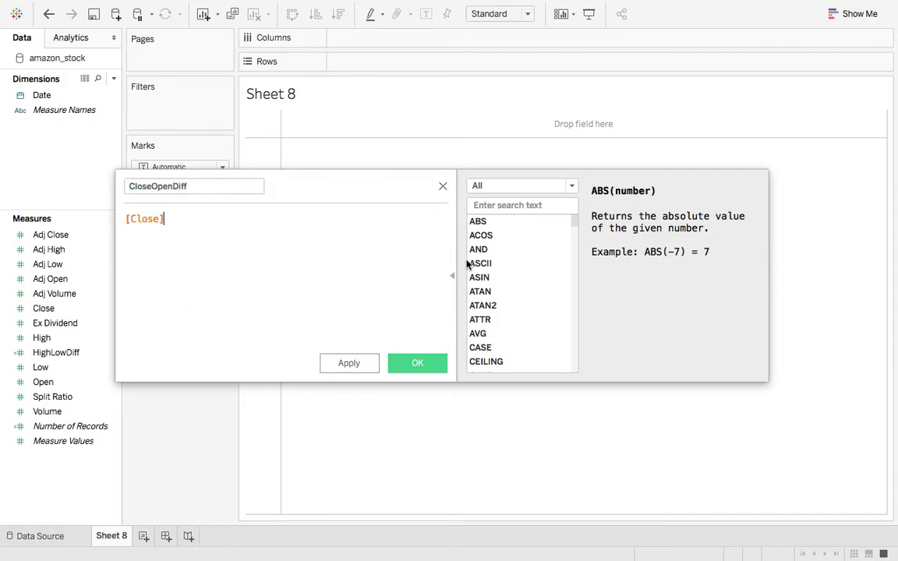
pyautogui.write('-open')
pyautogui.press('Return')
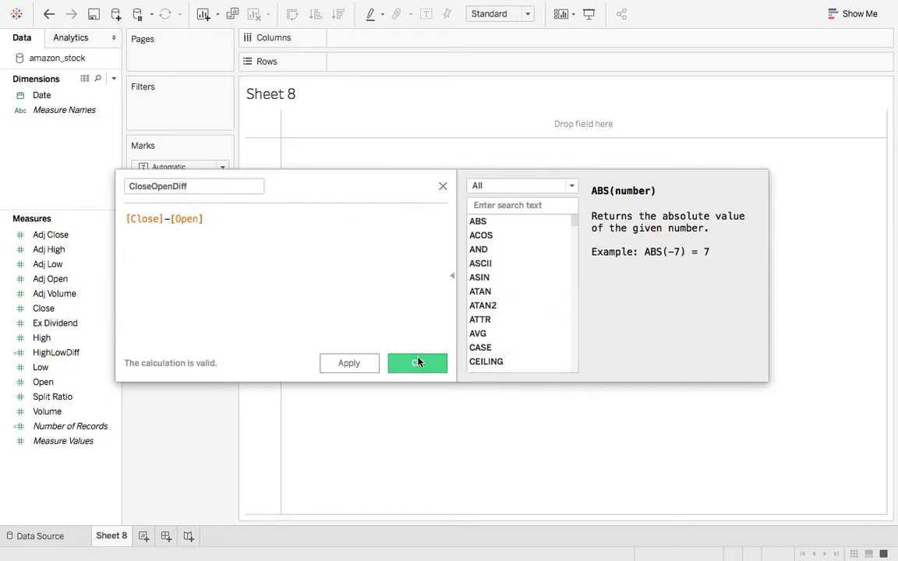
pyautogui.click(417, 362)
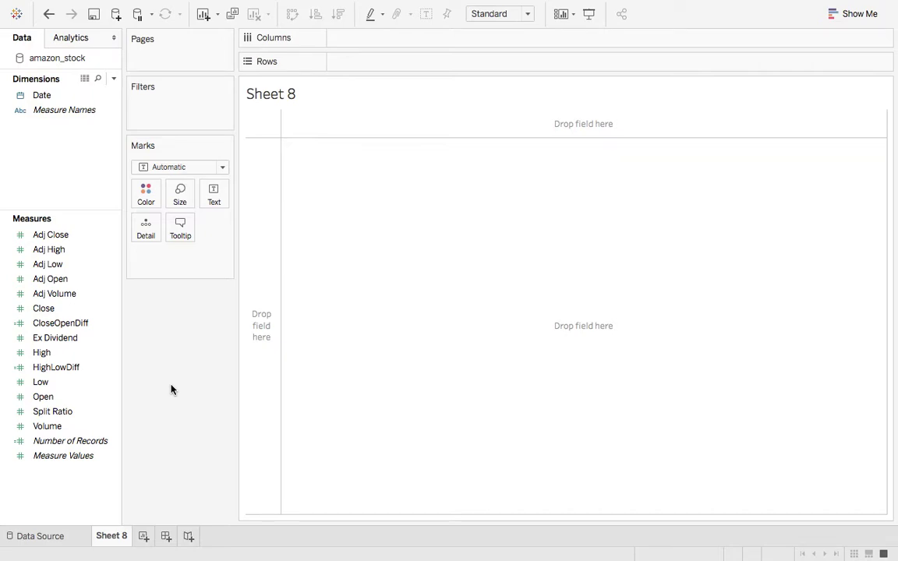
pyautogui.click(81, 322)
pyautogui.keyDown('ctrl'); pyautogui.click(67, 369); pyautogui.keyUp('ctrl')
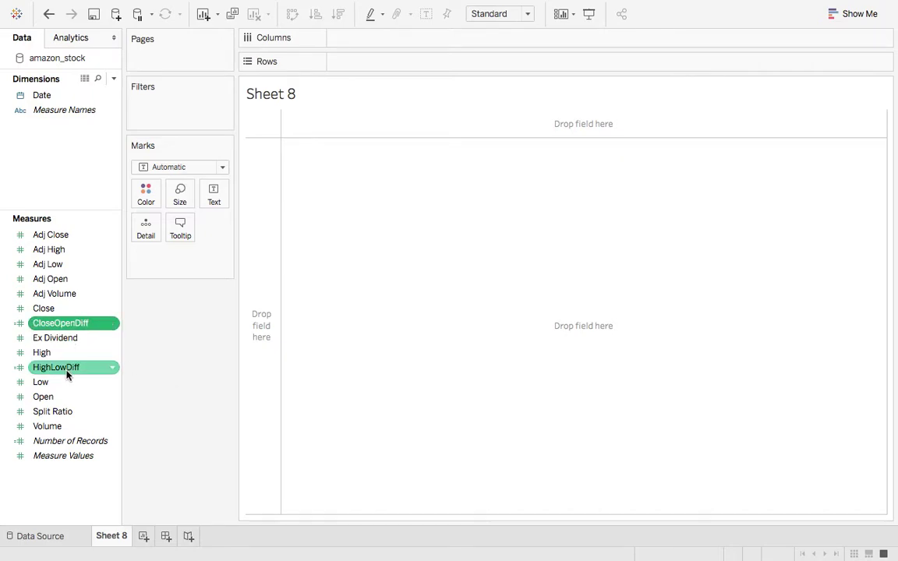
pyautogui.click(67, 371)
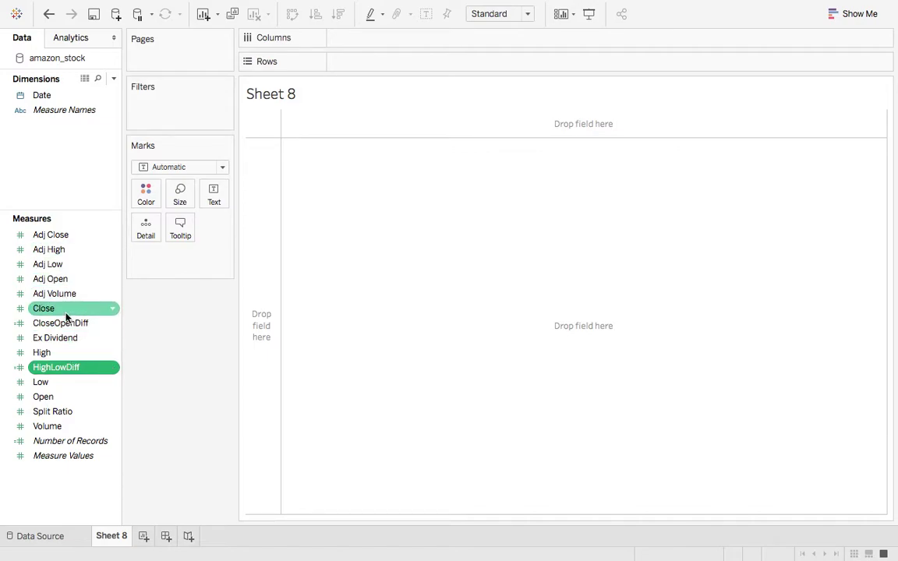
# - Place the Low and Open measures side by side on Rows in Sheet 8
pyautogui.click(54, 385)
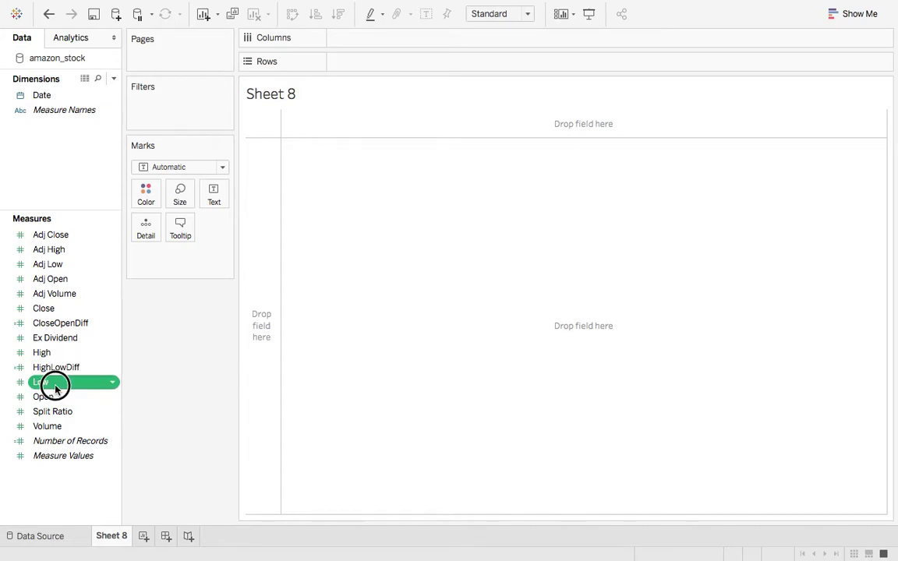
pyautogui.moveTo(54, 388); pyautogui.dragTo(369, 67)
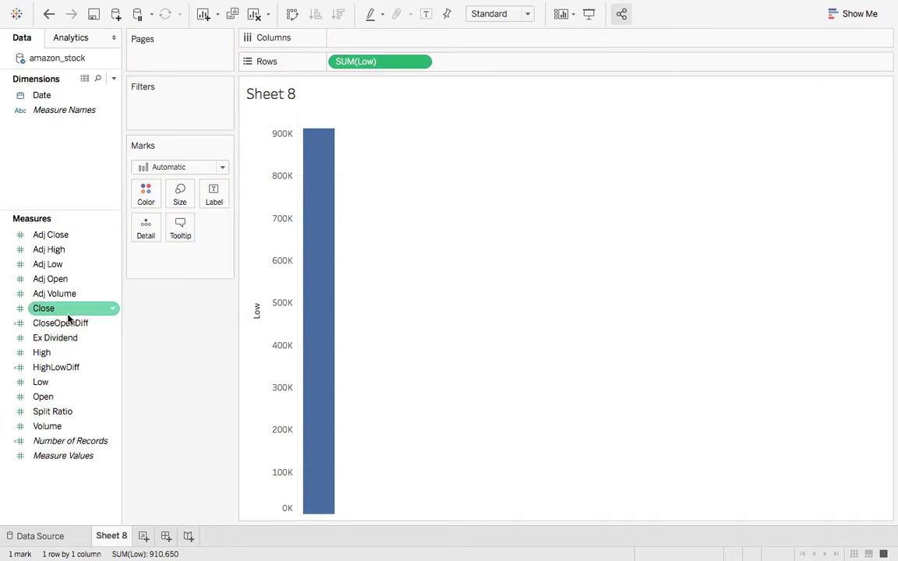
pyautogui.moveTo(41, 397); pyautogui.dragTo(483, 60)
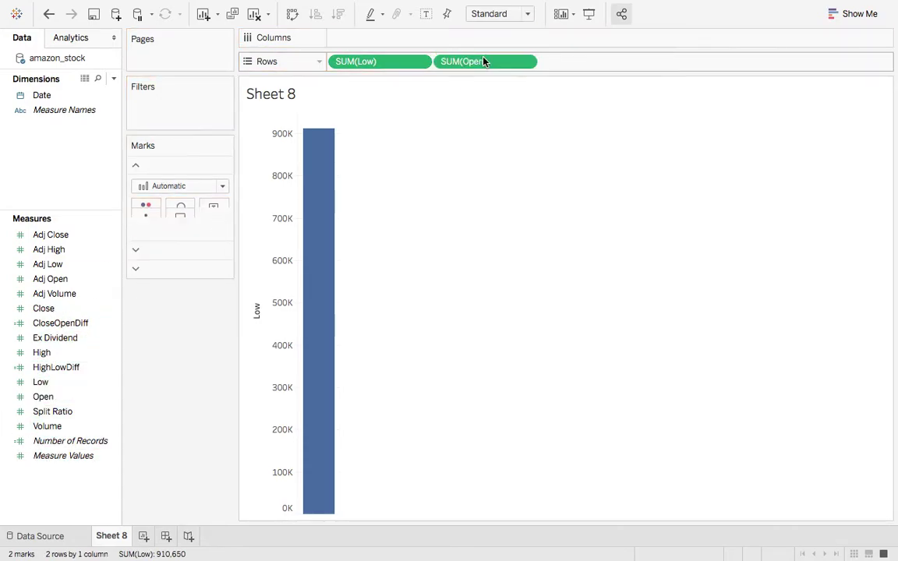
# - Change the aggregation of both the Low and Open measures on Rows to Average
pyautogui.click(421, 65)
pyautogui.moveTo(466, 196)
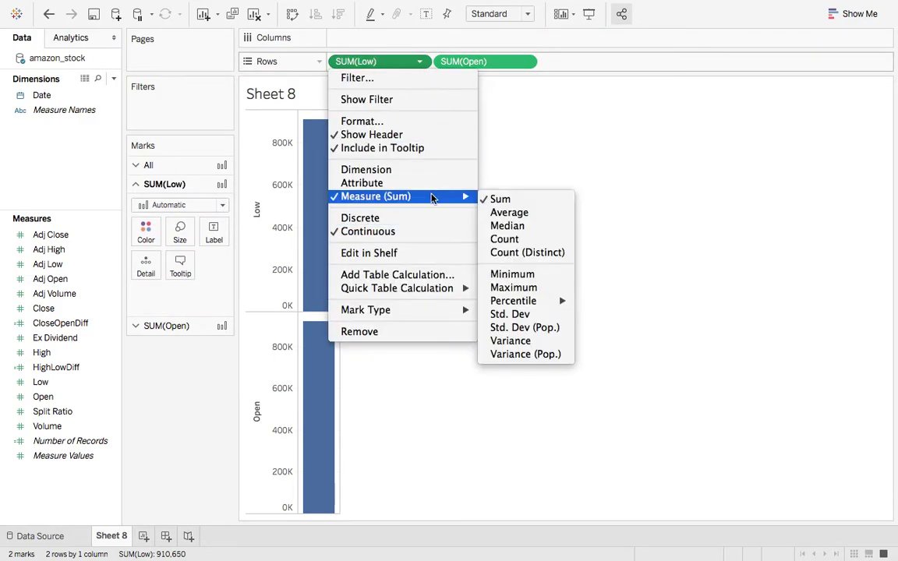
pyautogui.click(506, 212)
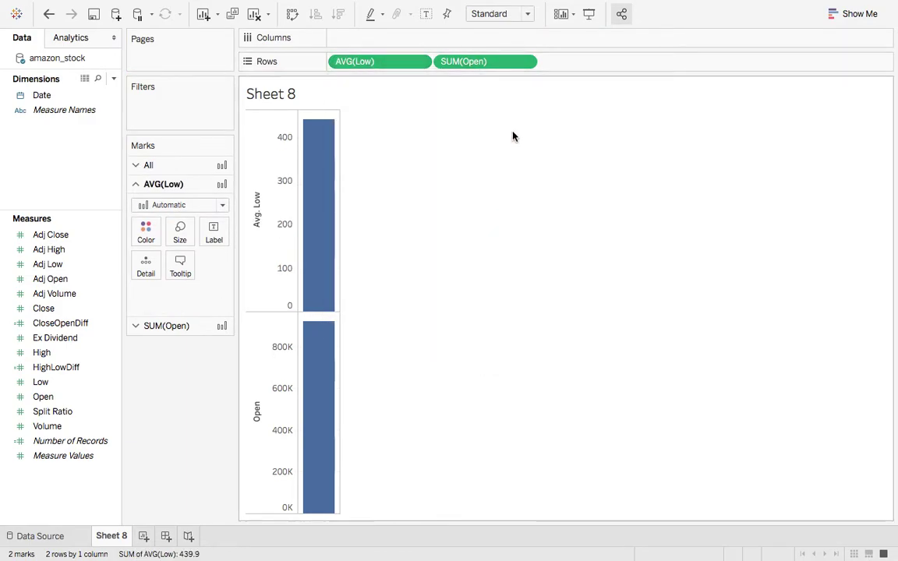
pyautogui.click(527, 63)
pyautogui.moveTo(531, 197)
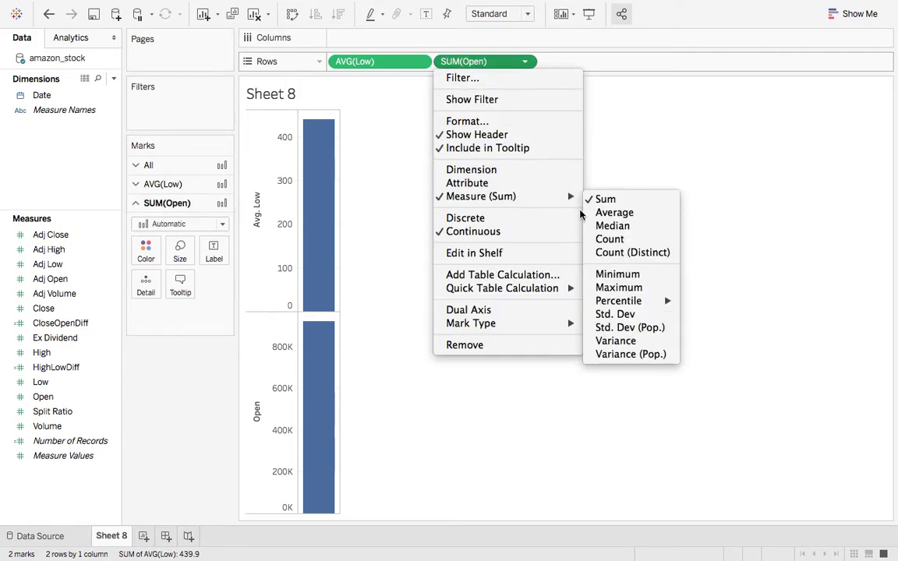
pyautogui.click(607, 213)
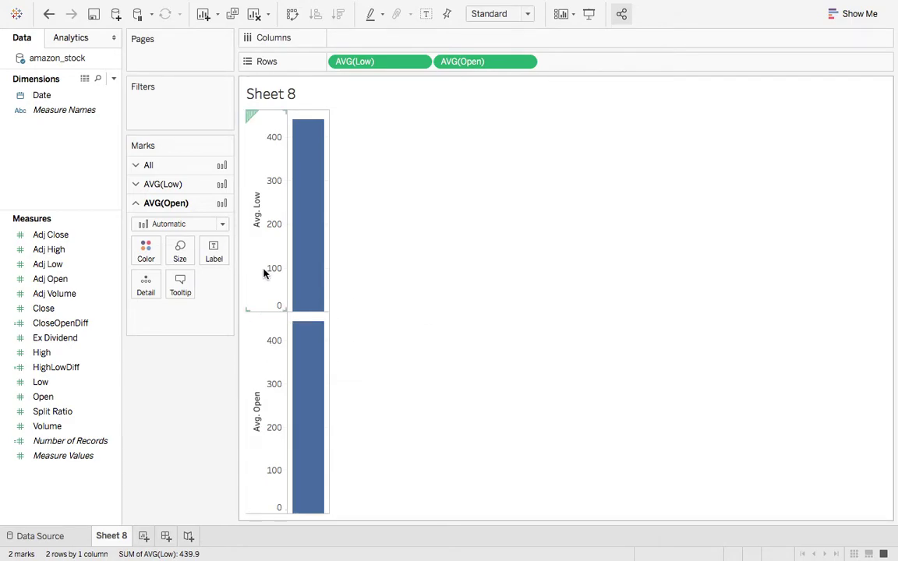
# - Combine the average Low and average Open charts into one dual-axis chart
pyautogui.rightClick(256, 356)
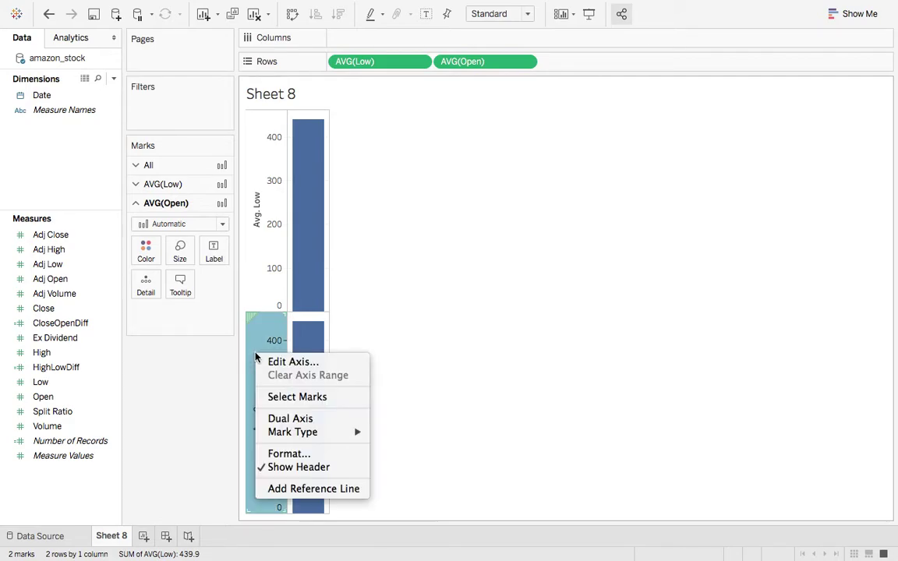
pyautogui.click(296, 421)
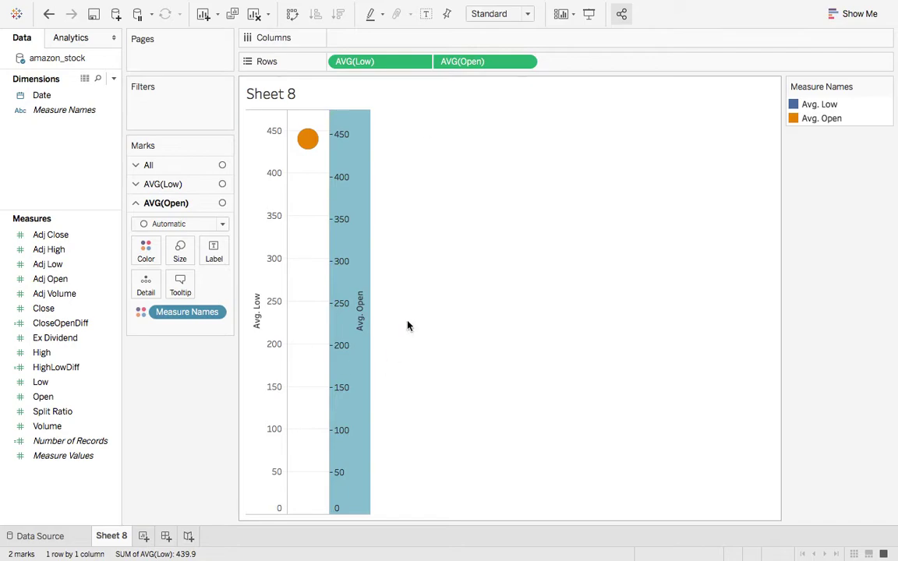
# - Exclude zero from the range of both the Avg. Low axis and the Avg. Open axis
pyautogui.click(450, 280)
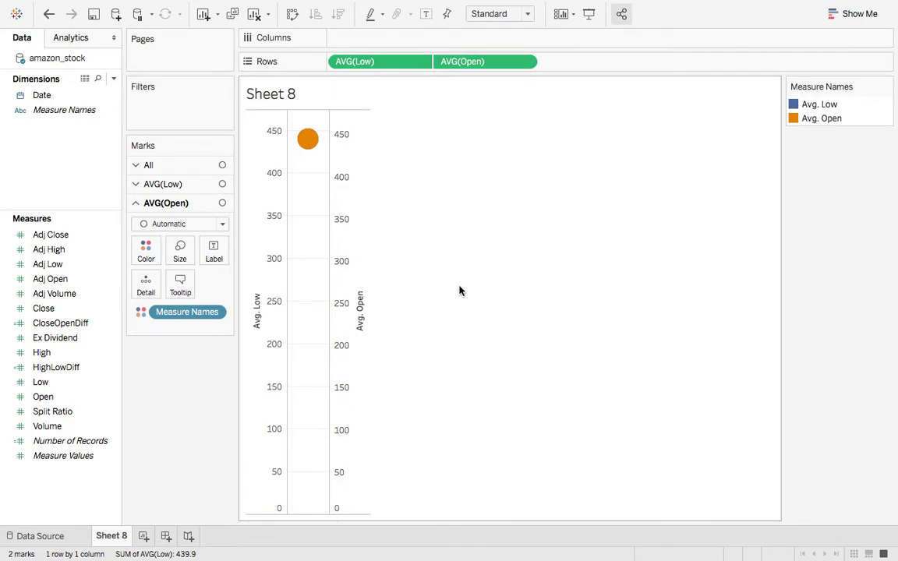
pyautogui.rightClick(255, 235)
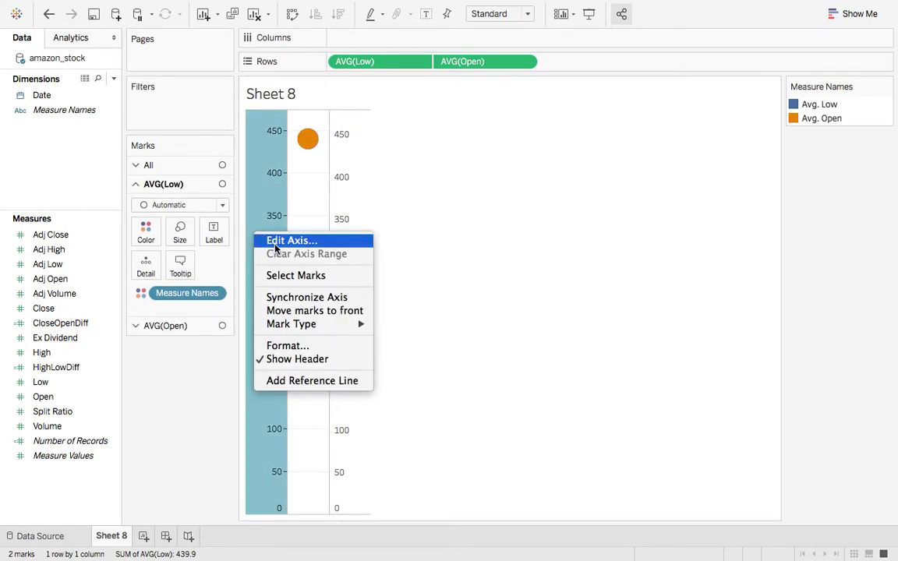
pyautogui.click(275, 244)
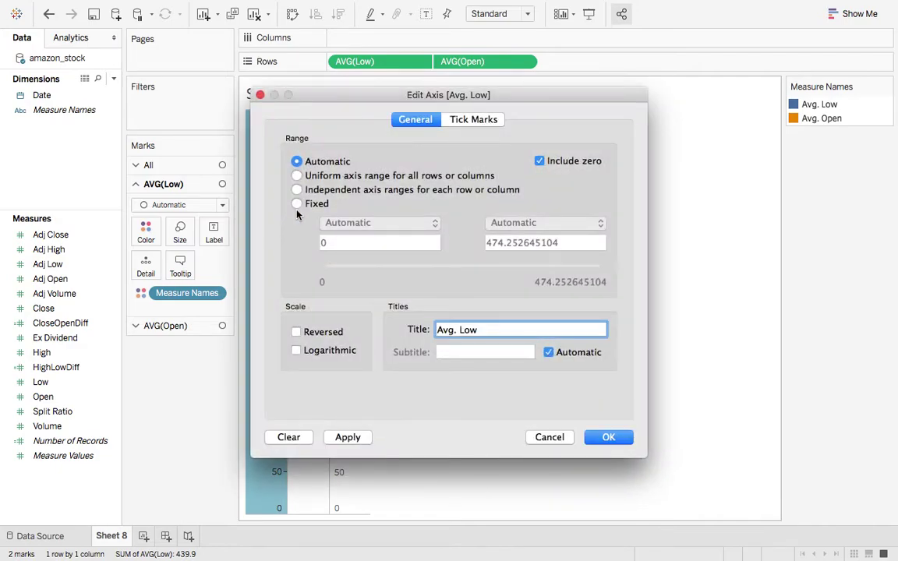
pyautogui.click(539, 161)
pyautogui.click(608, 438)
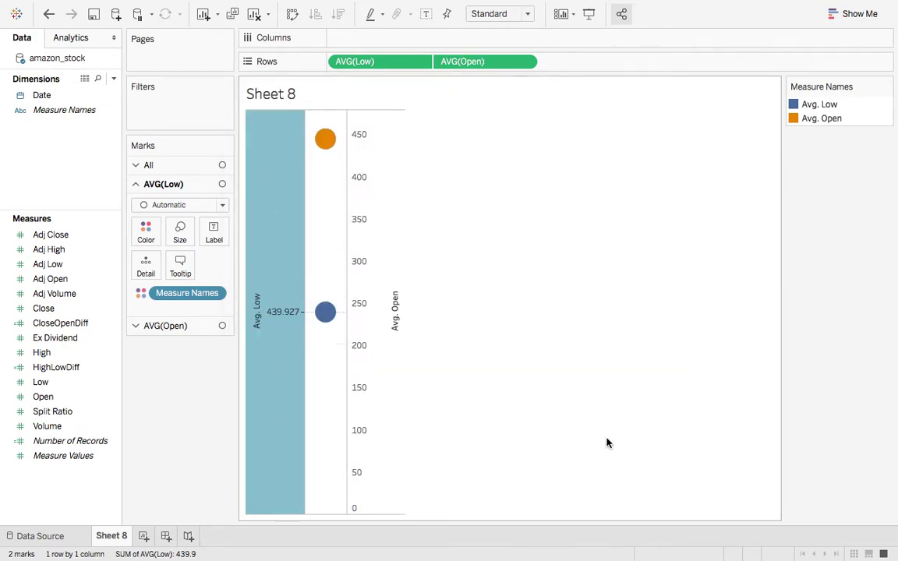
pyautogui.rightClick(386, 236)
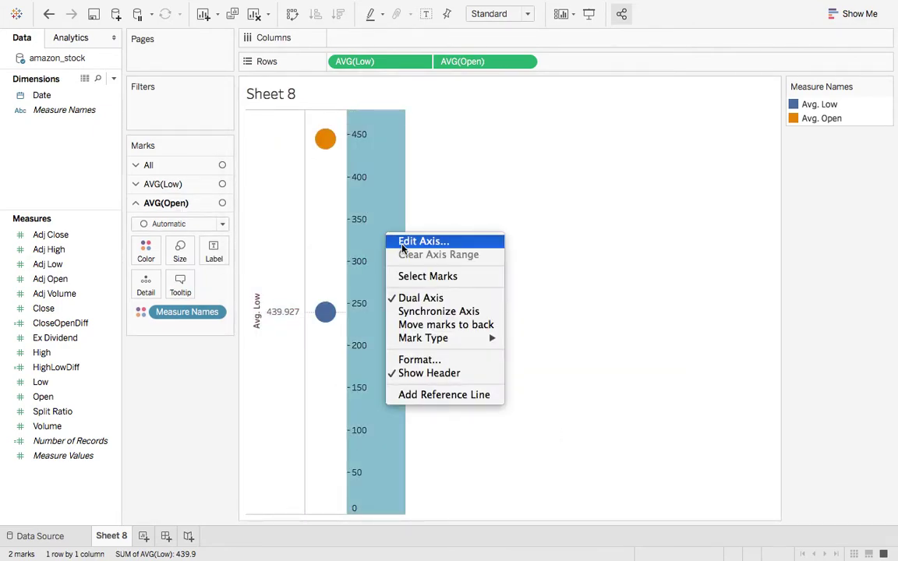
pyautogui.click(401, 242)
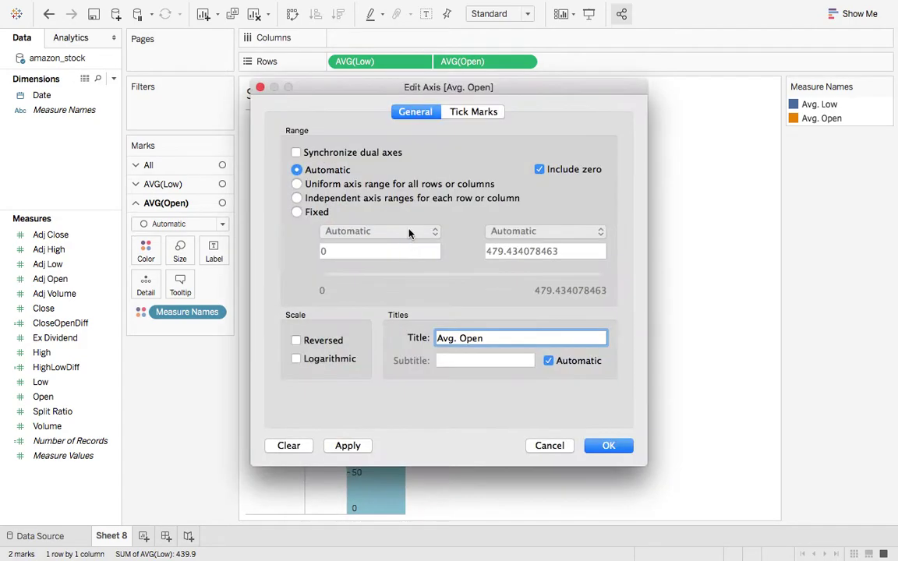
pyautogui.click(608, 446)
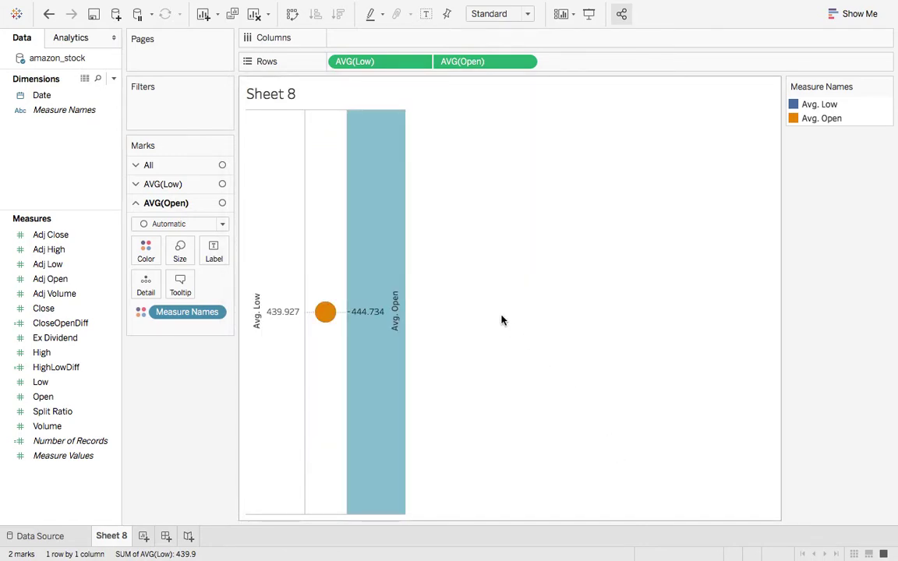
# - Change the mark type of all measures on the chart to Gantt Bar
pyautogui.click(137, 167)
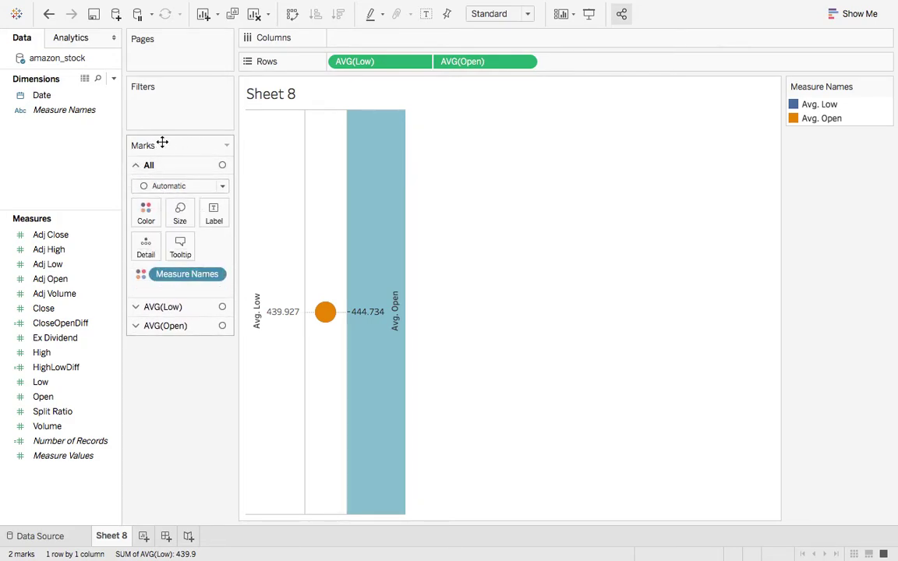
pyautogui.click(222, 187)
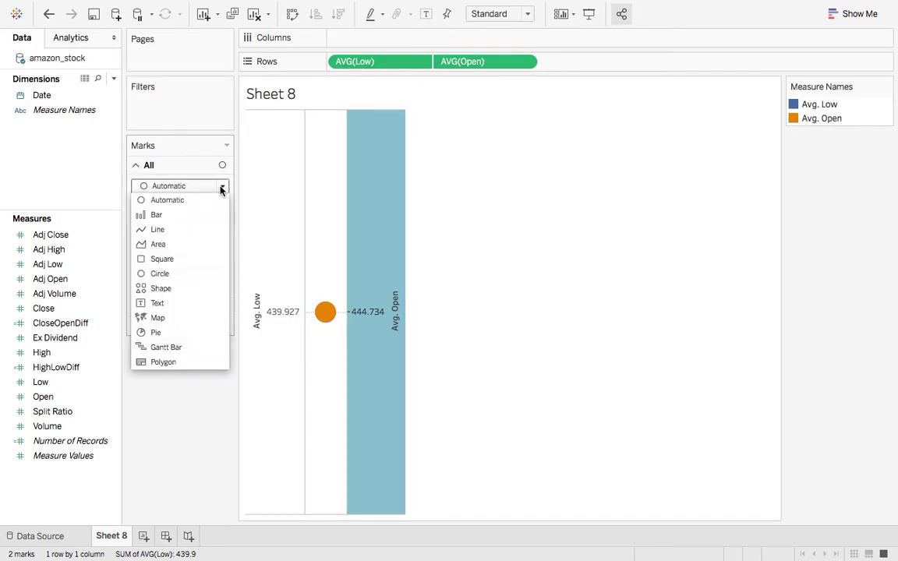
pyautogui.click(178, 351)
pyautogui.moveTo(318, 328)
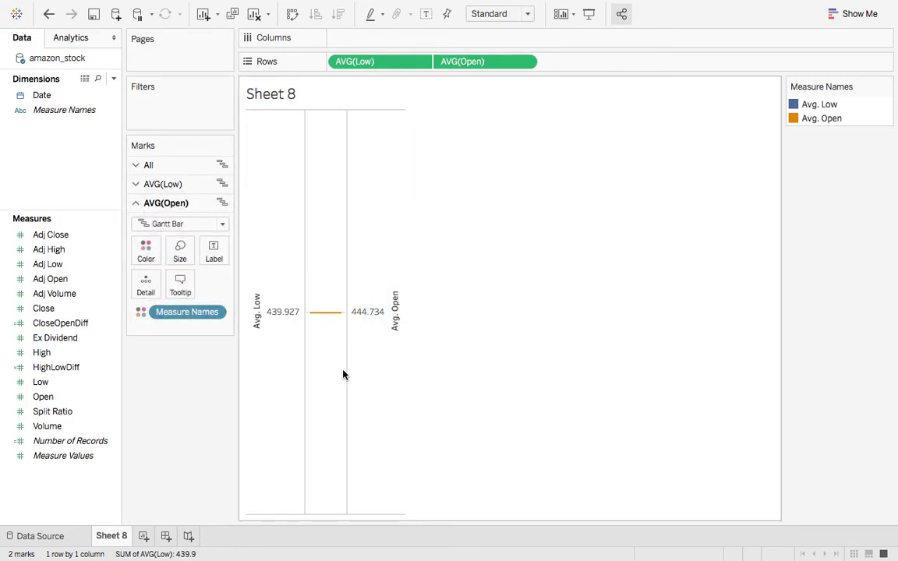
# - Size the AVG(Low) marks by HighLowDiff and reduce their width to the thinnest setting
pyautogui.click(140, 187)
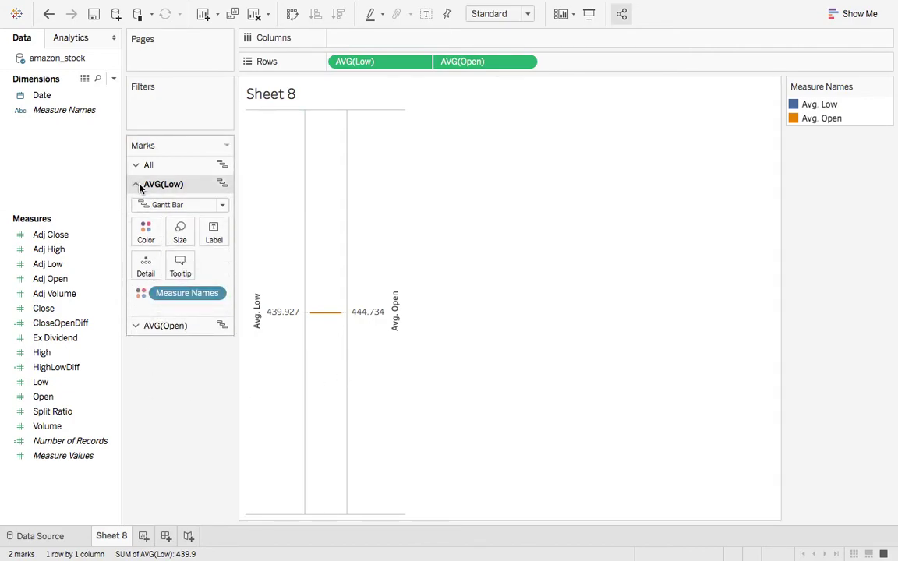
pyautogui.click(56, 370)
pyautogui.moveTo(56, 370); pyautogui.dragTo(180, 239)
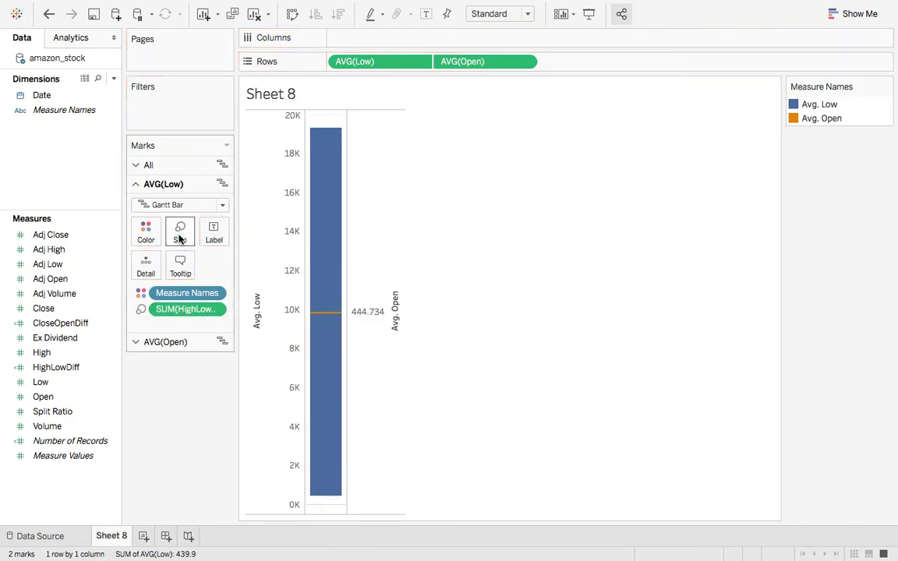
pyautogui.moveTo(326, 285)
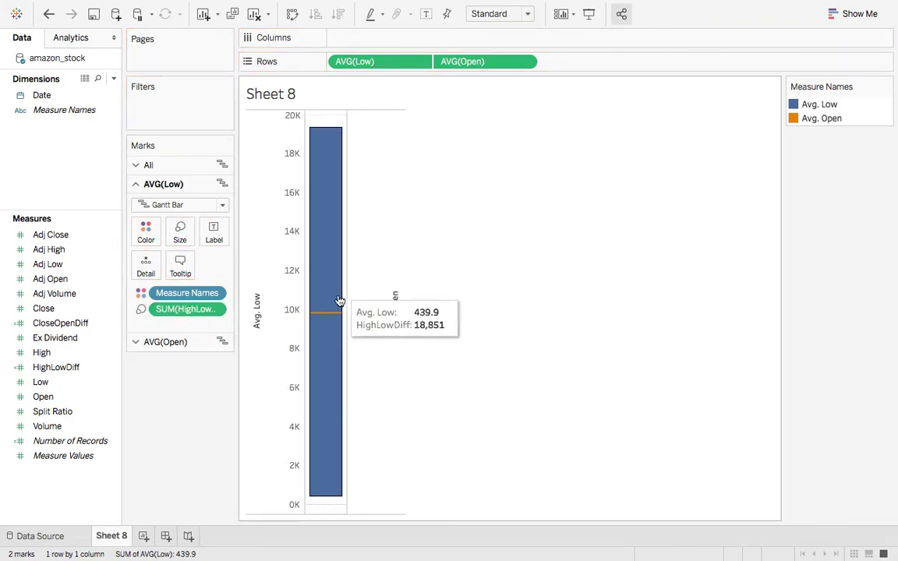
pyautogui.click(176, 241)
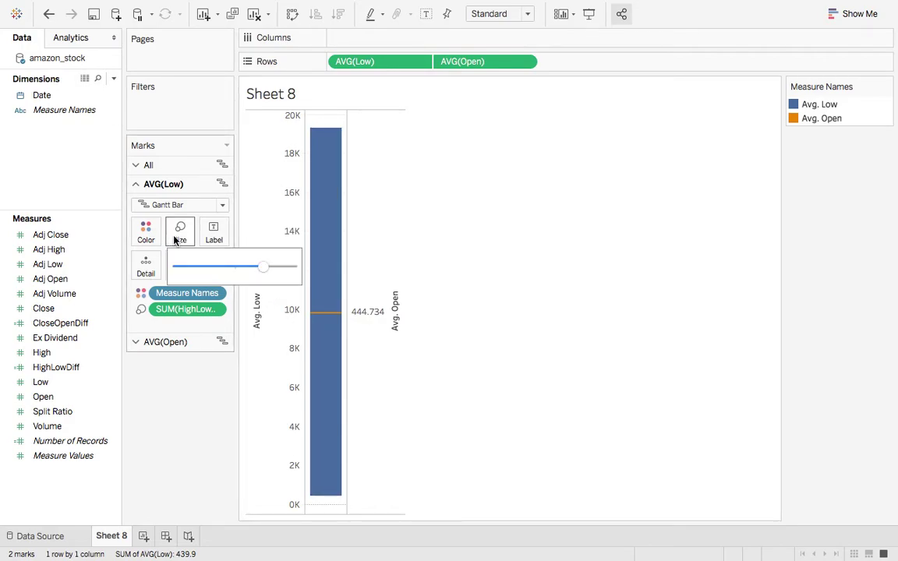
pyautogui.moveTo(264, 268); pyautogui.dragTo(163, 270)
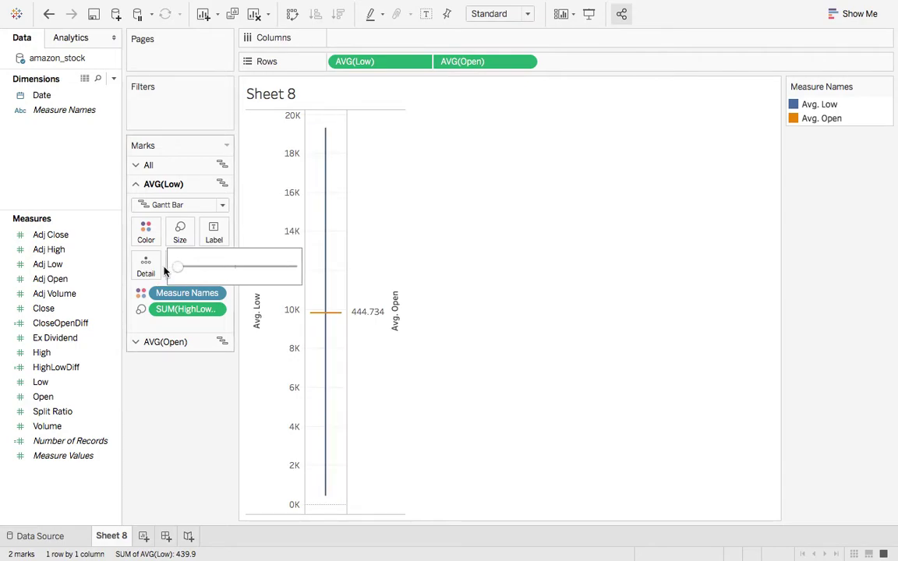
pyautogui.click(182, 233)
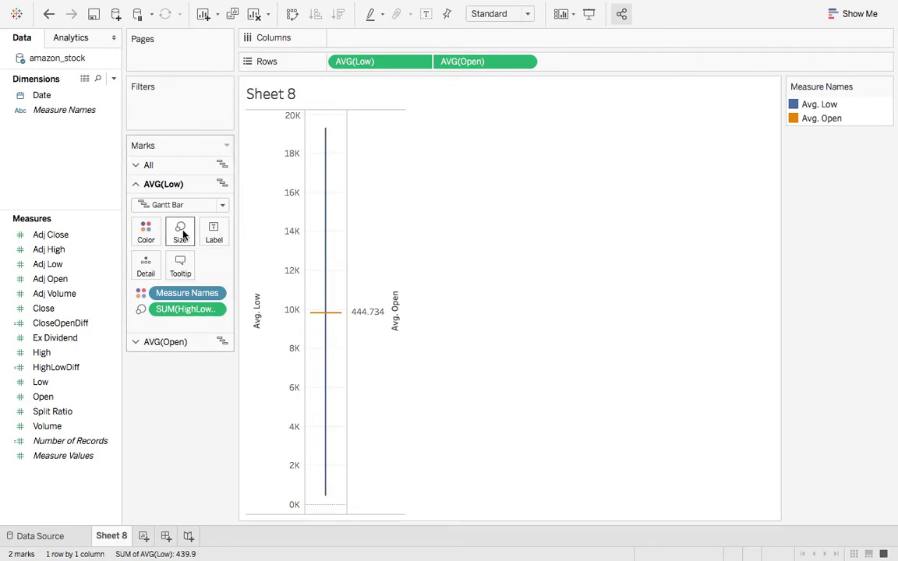
# - Size the AVG(Open) marks by CloseOpenDiff and narrow the bars to slightly under the middle width setting
pyautogui.click(137, 345)
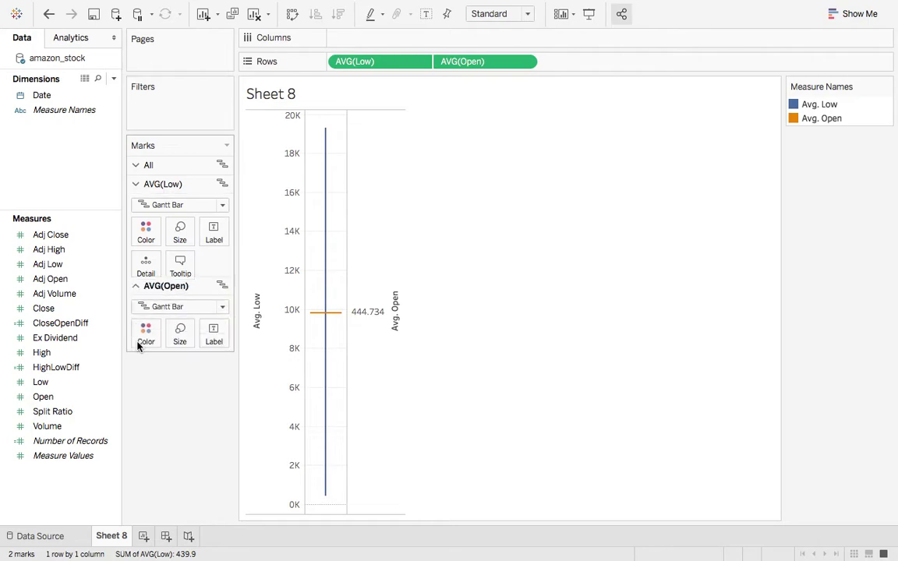
pyautogui.click(138, 184)
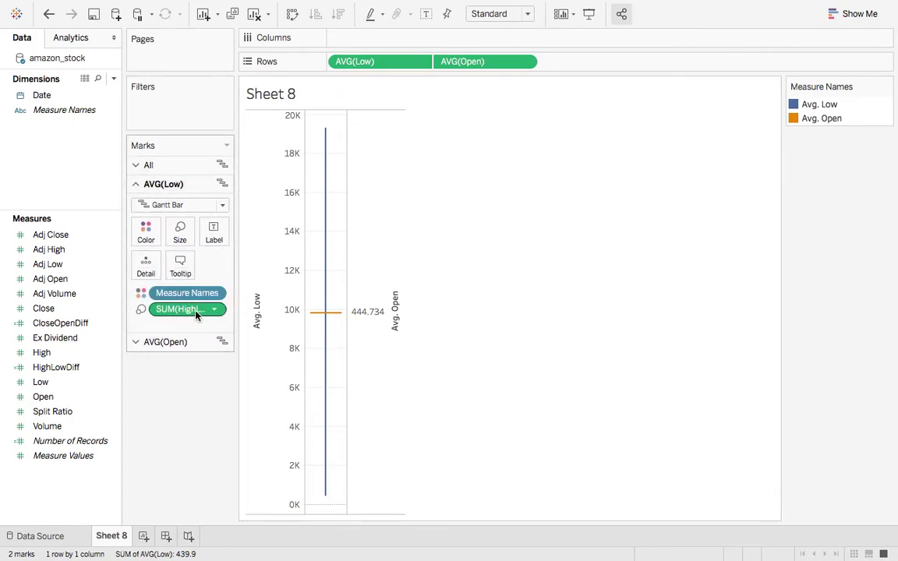
pyautogui.click(136, 342)
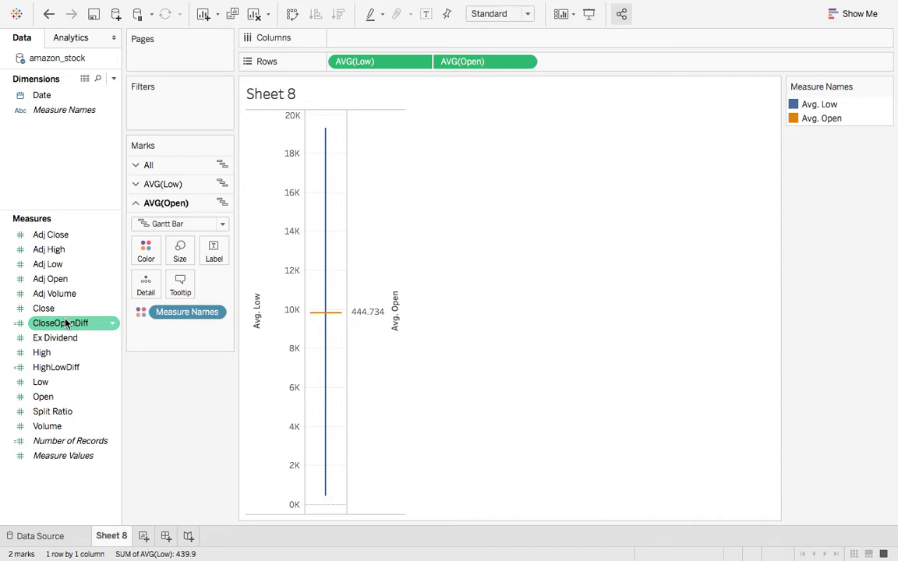
pyautogui.moveTo(66, 325); pyautogui.dragTo(184, 257)
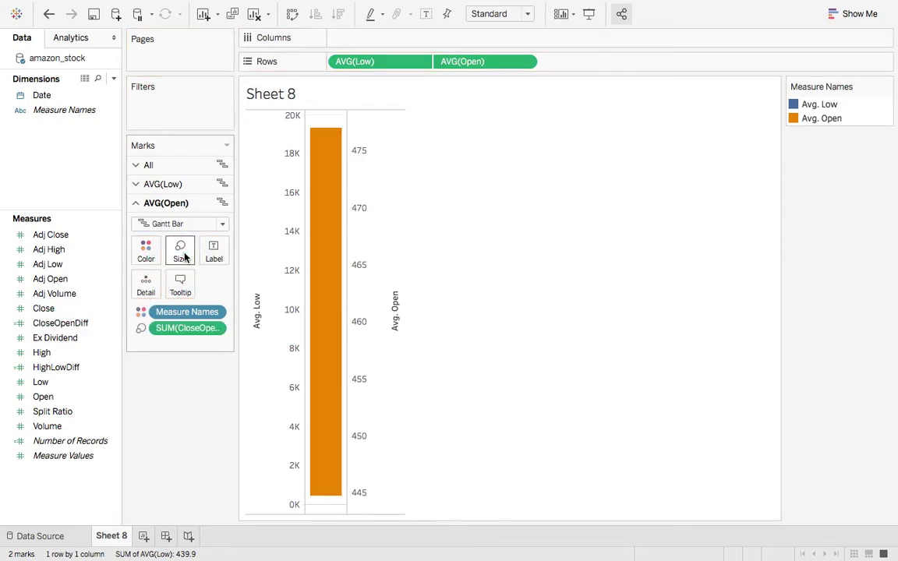
pyautogui.click(185, 257)
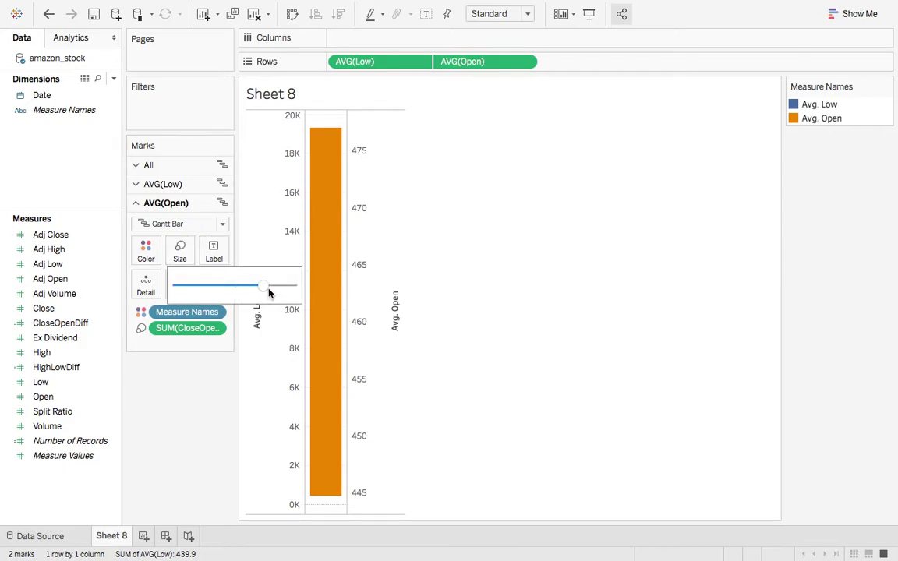
pyautogui.moveTo(266, 291); pyautogui.dragTo(221, 290)
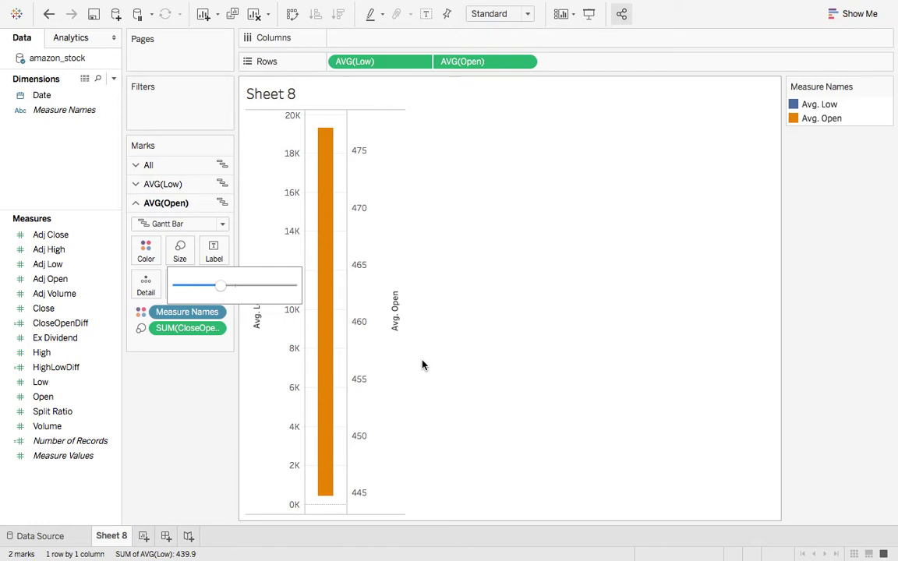
# - Add Date to Columns and set it to the continuous Day level, such as May 8, 2015
pyautogui.click(48, 100)
pyautogui.moveTo(47, 100); pyautogui.dragTo(371, 44)
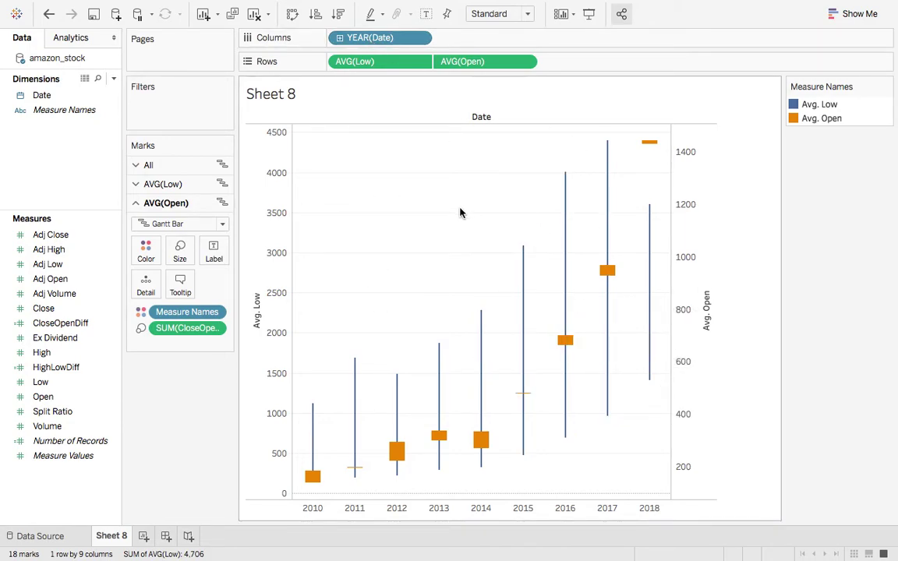
pyautogui.click(420, 40)
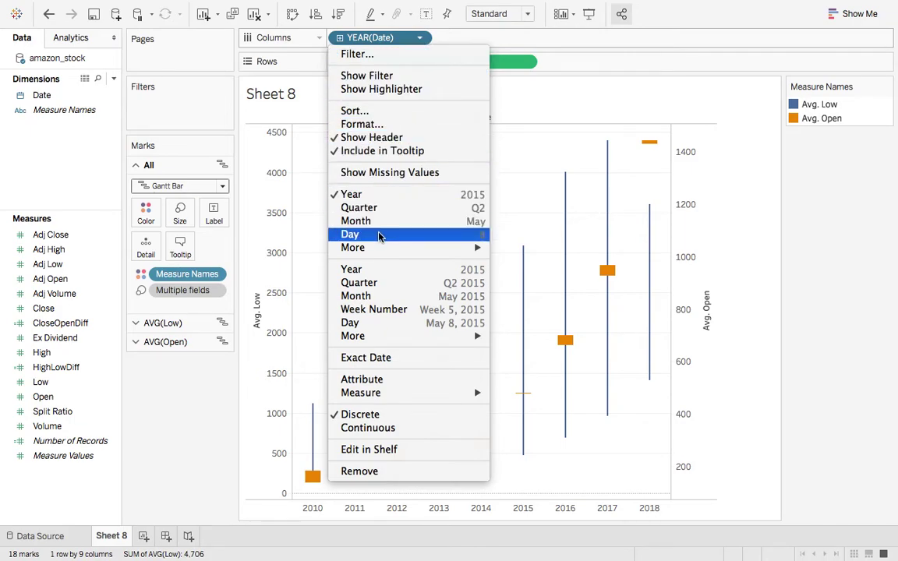
pyautogui.click(357, 324)
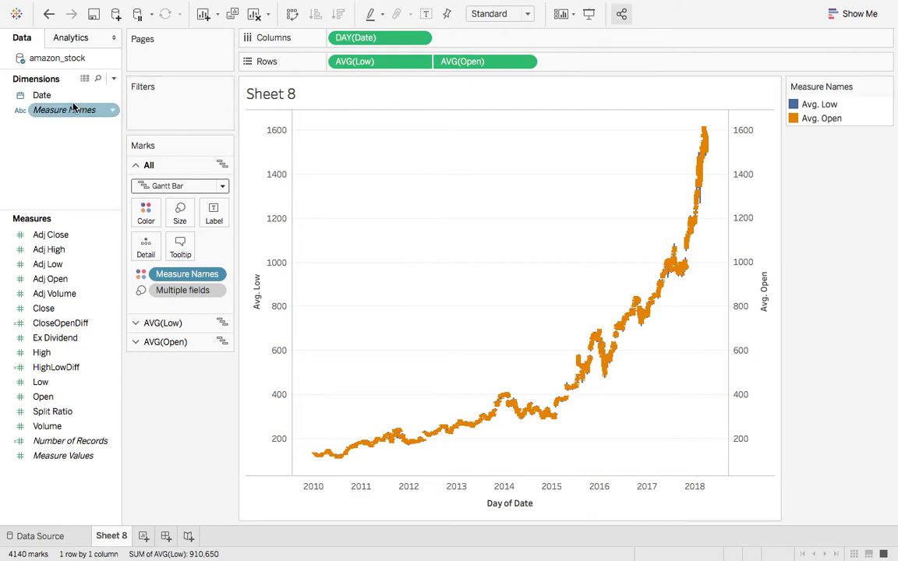
# - Add a range-of-dates filter on Date covering 04/01/2010 to 27/03/2018
pyautogui.moveTo(56, 101); pyautogui.dragTo(180, 109)
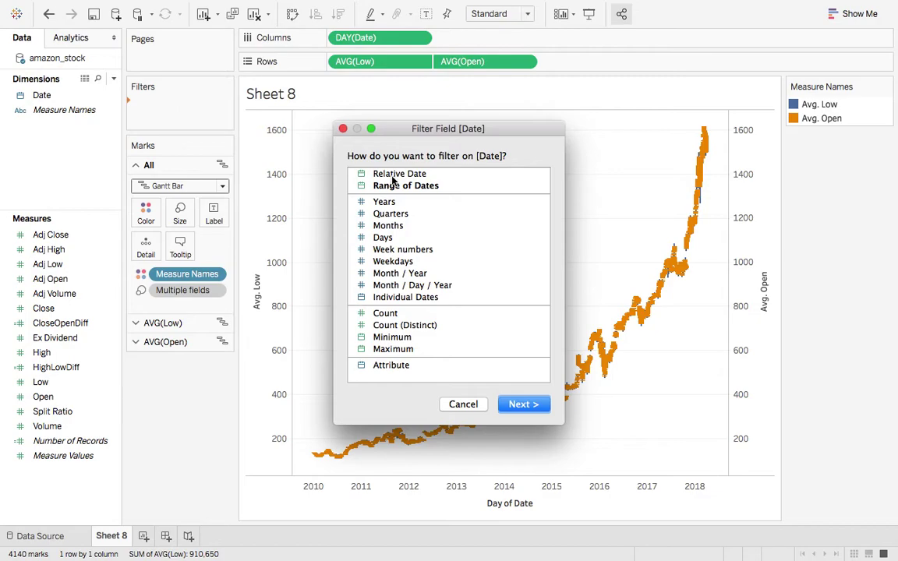
pyautogui.click(358, 184)
pyautogui.click(532, 405)
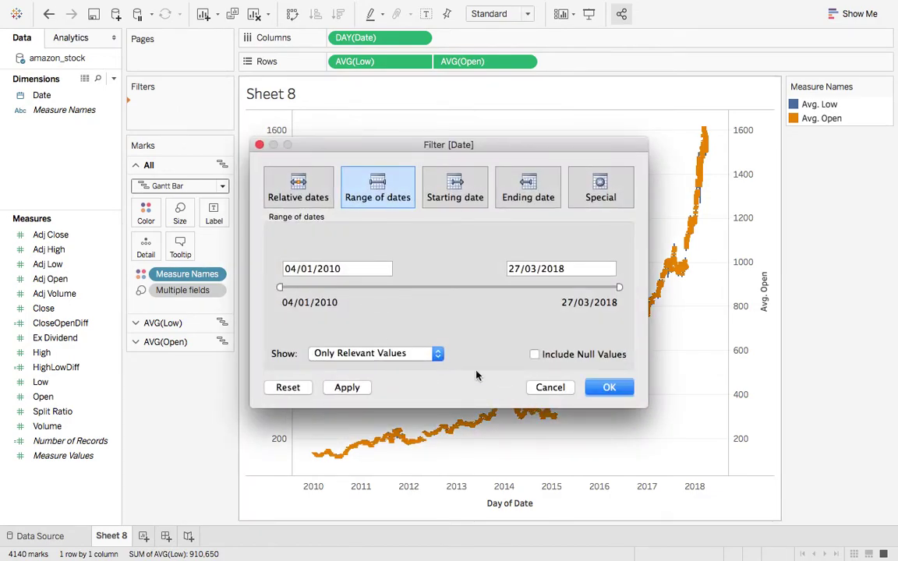
pyautogui.click(609, 389)
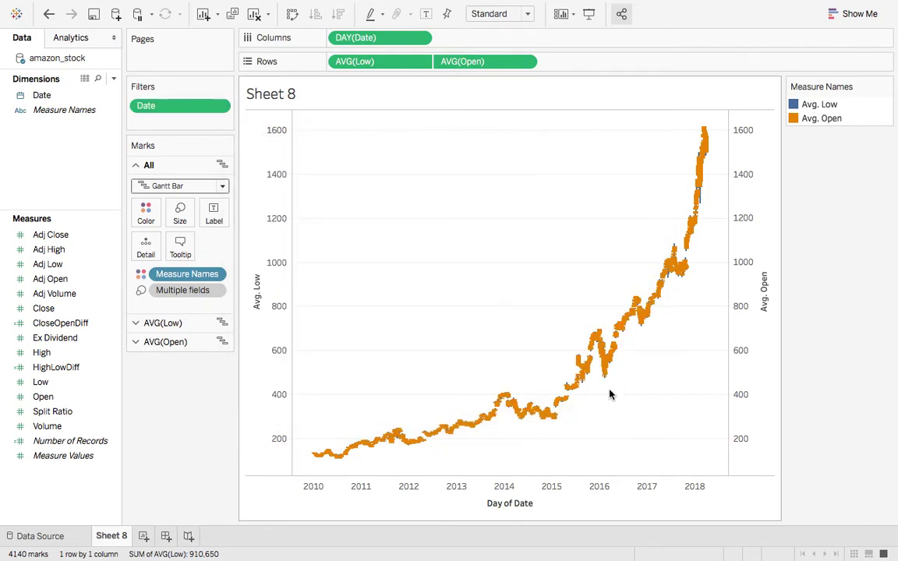
# - Show the Date filter control and narrow its range to 14/02/2017 through 10/03/2017
pyautogui.click(220, 107)
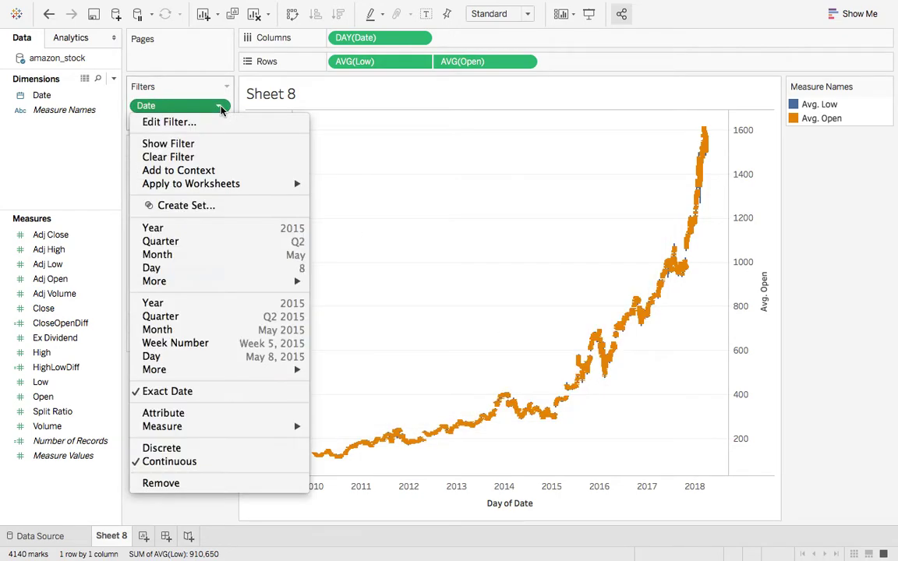
pyautogui.click(165, 145)
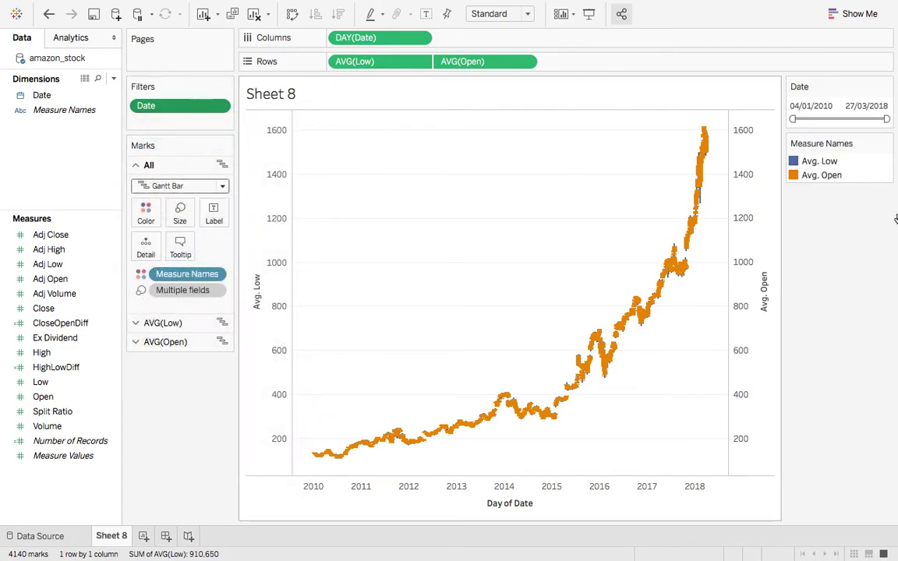
pyautogui.moveTo(793, 119); pyautogui.dragTo(874, 118)
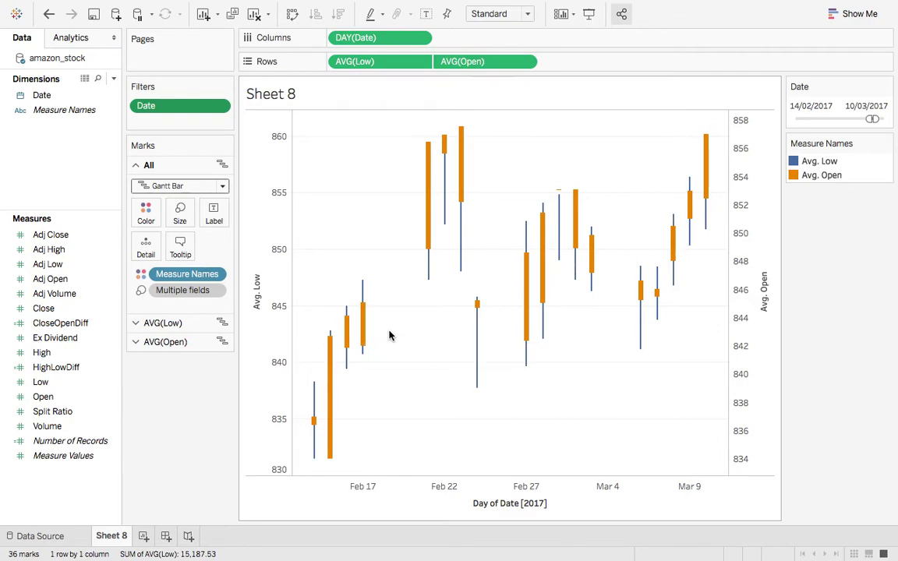
# - Change the sheet title to "CandleStick Chart: Amazon"
pyautogui.click(245, 91)
pyautogui.doubleClick(244, 90)
pyautogui.press('super+a')
pyautogui.write('CandleS')
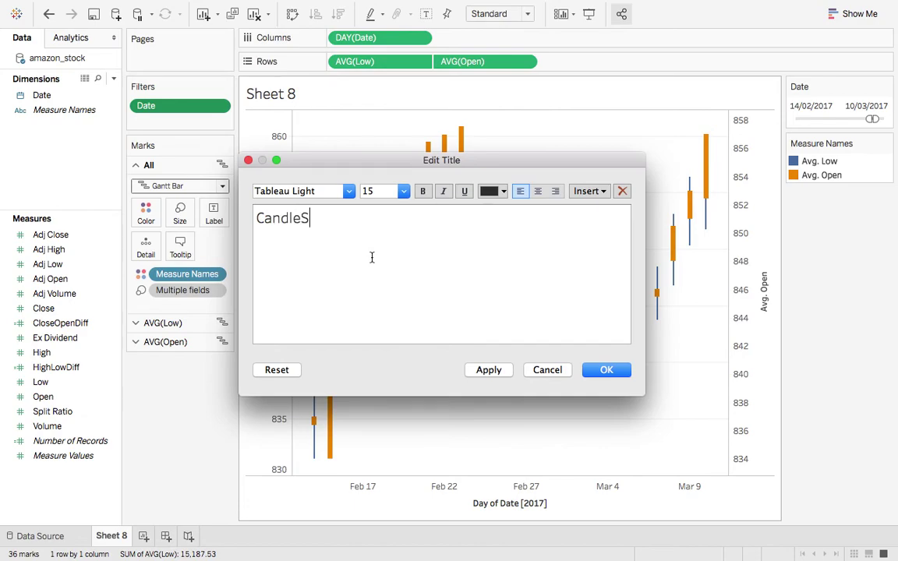
pyautogui.write('tick Chart: ')
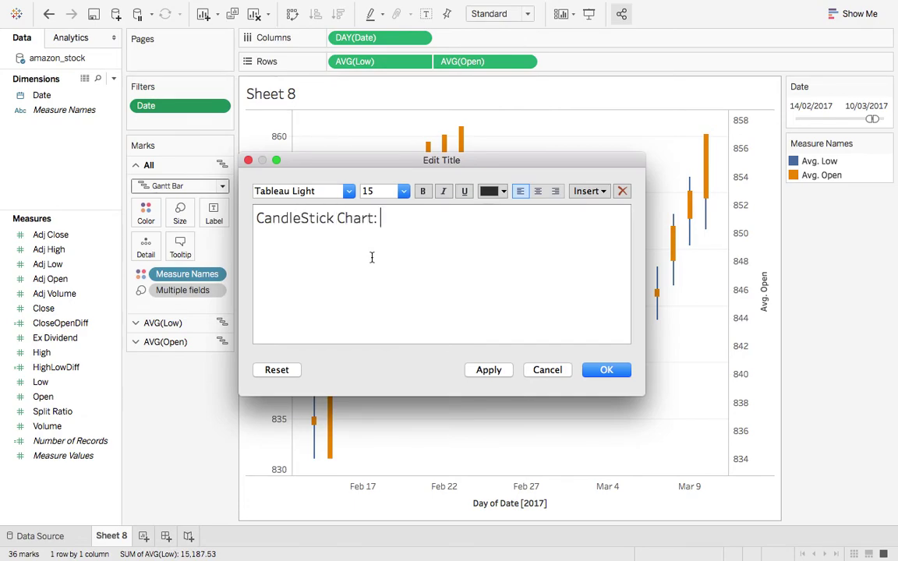
pyautogui.write('Amazon')
pyautogui.click(600, 371)
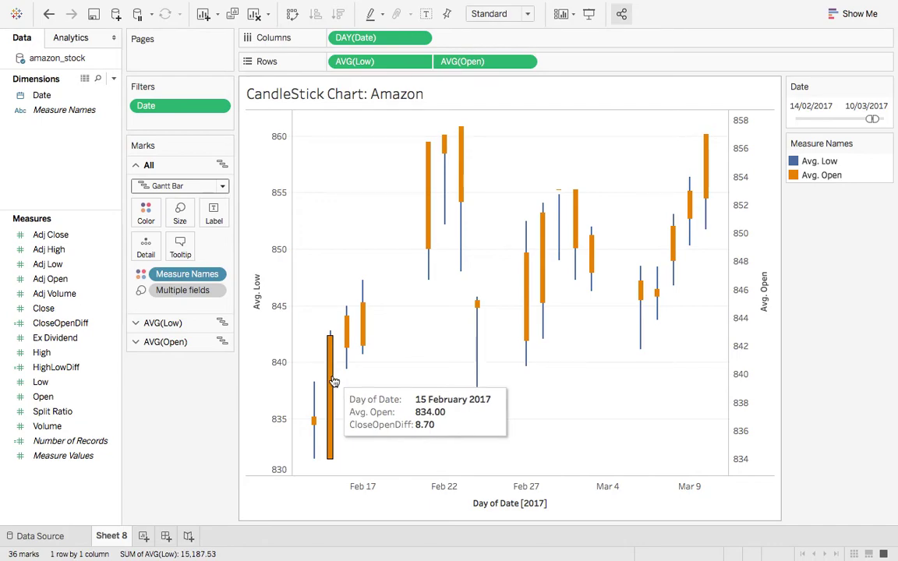
# - Create a calculated field named Color with the formula [CloseOpenDiff]>0
pyautogui.rightClick(57, 484)
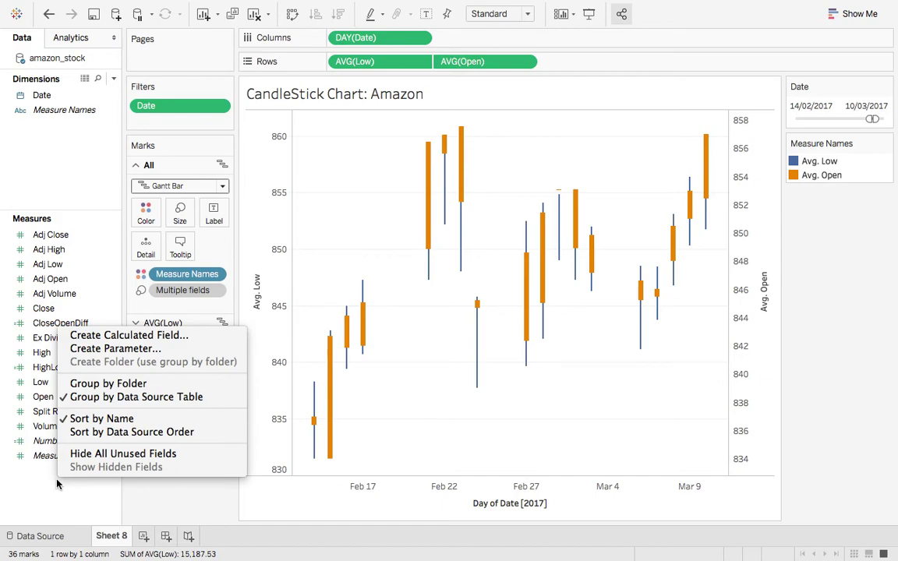
pyautogui.click(107, 337)
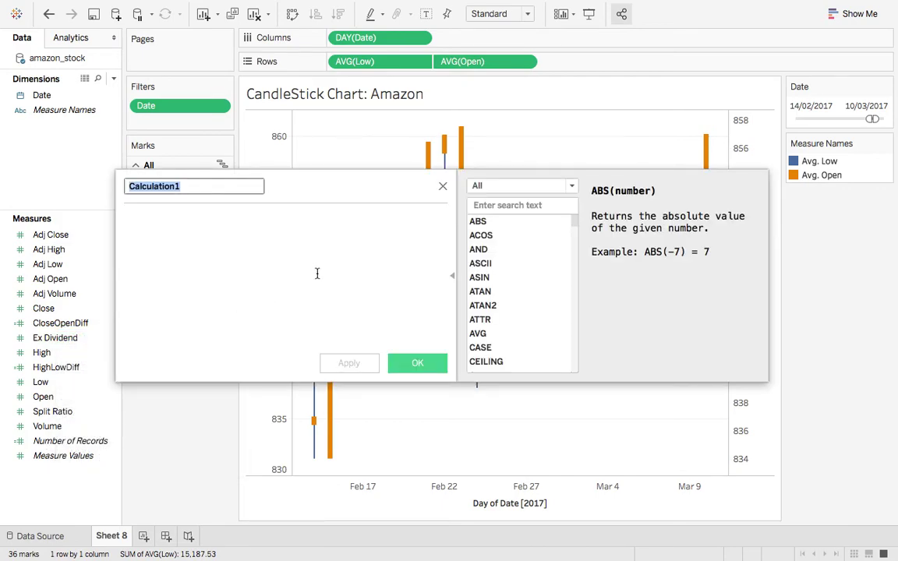
pyautogui.write('Color')
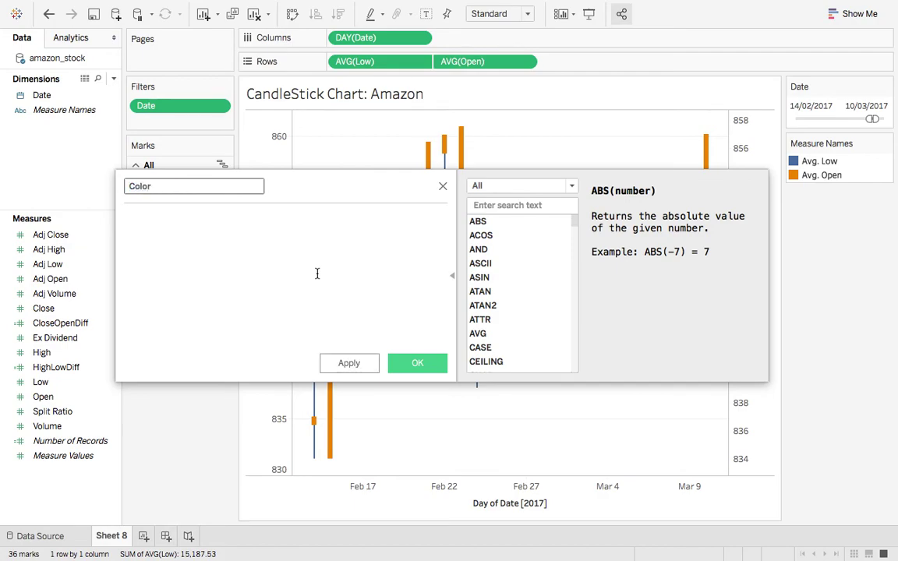
pyautogui.click(260, 250)
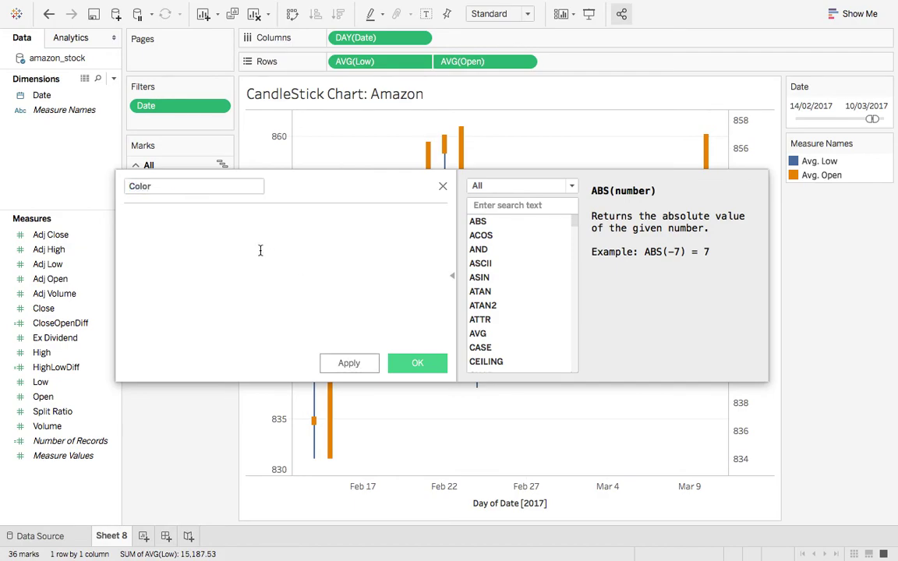
pyautogui.write('cl')
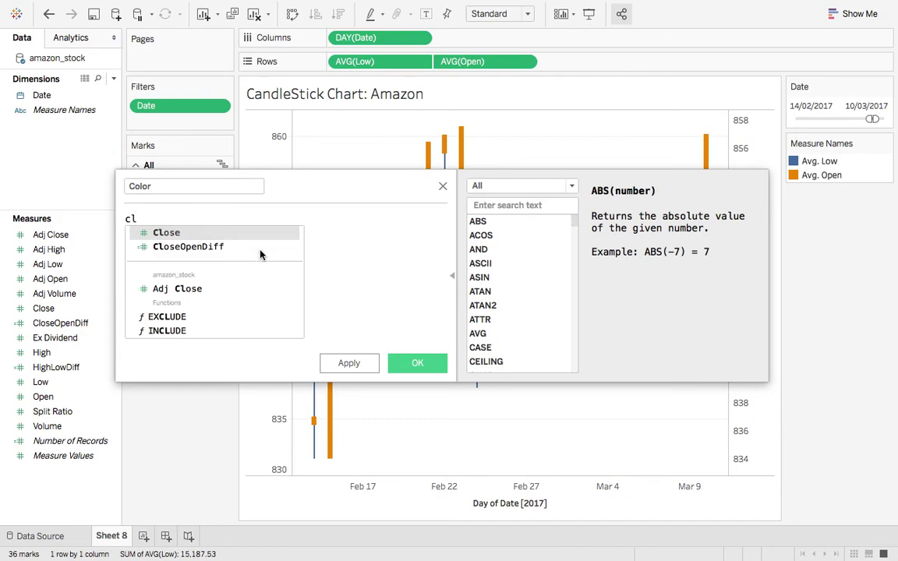
pyautogui.click(260, 247)
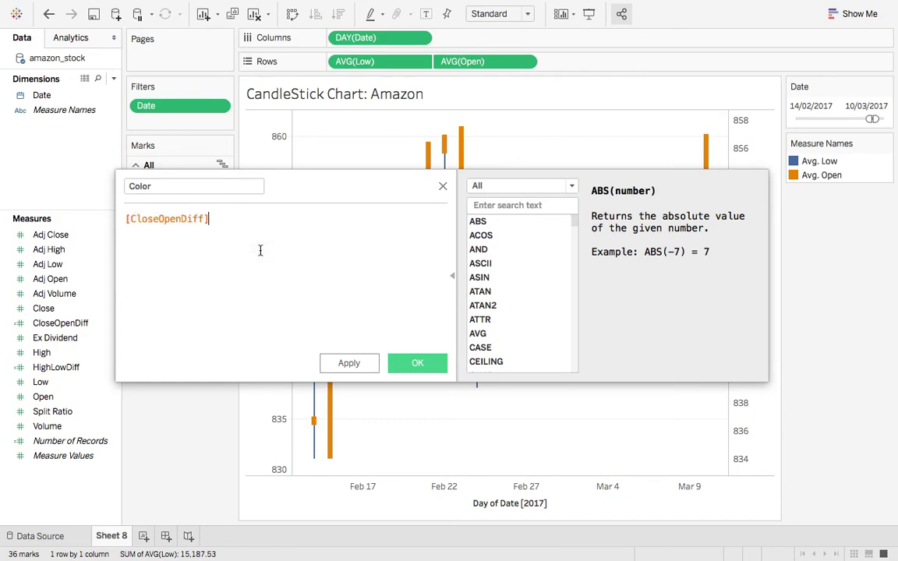
pyautogui.write('>0')
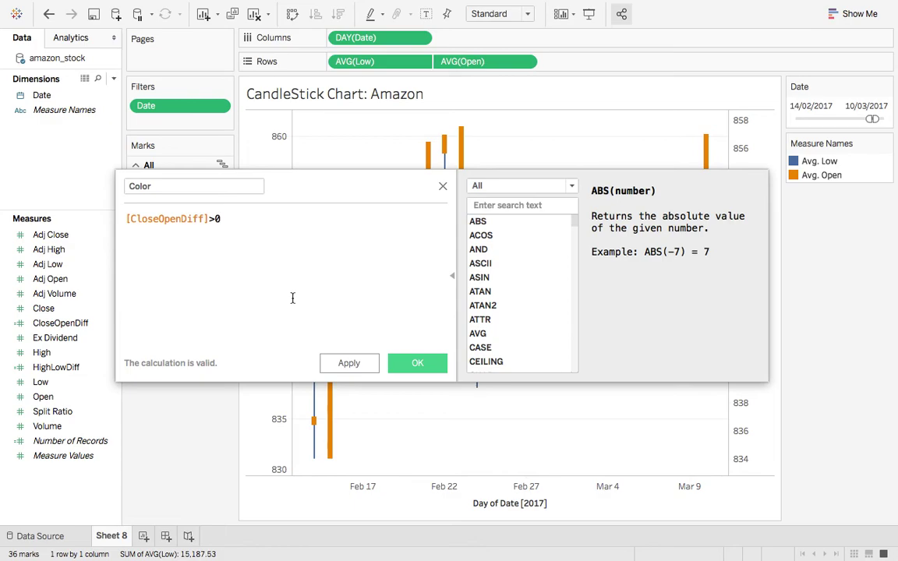
pyautogui.click(416, 366)
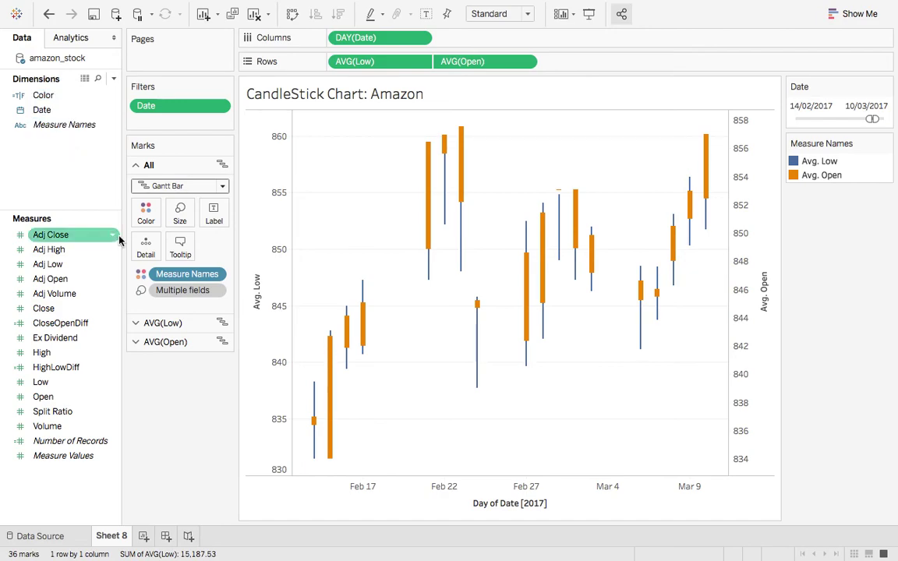
# - Color the AVG(Open) marks by the Color field, assigning red to False and green to True
pyautogui.click(135, 343)
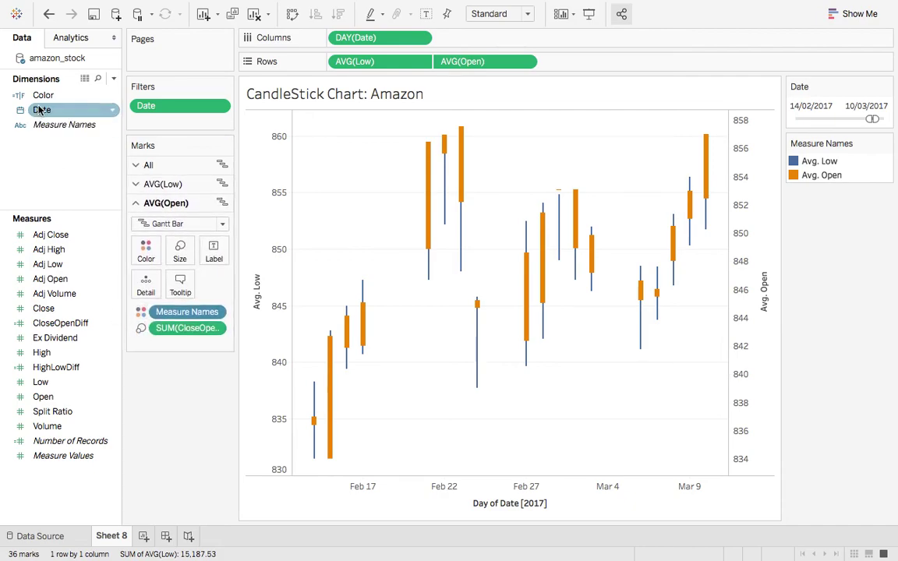
pyautogui.moveTo(43, 95); pyautogui.dragTo(145, 249)
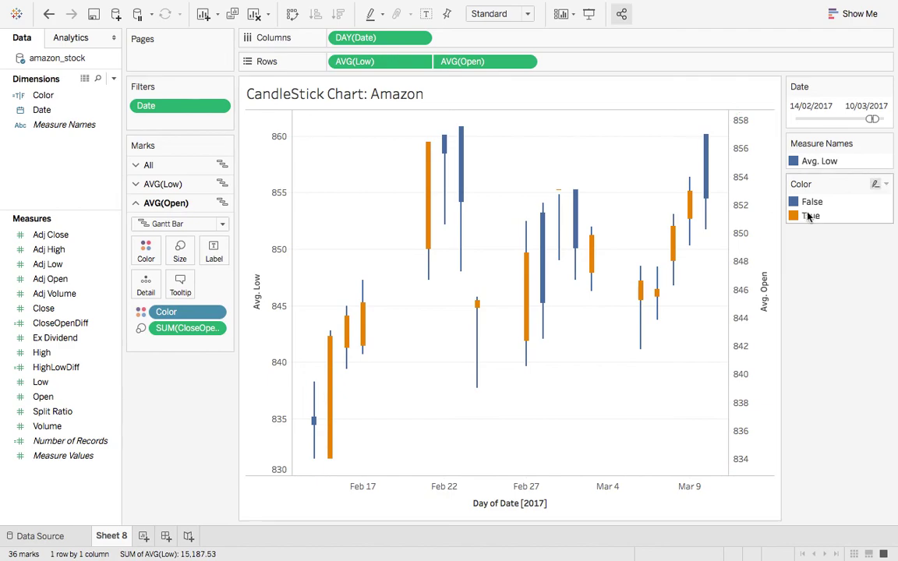
pyautogui.doubleClick(810, 202)
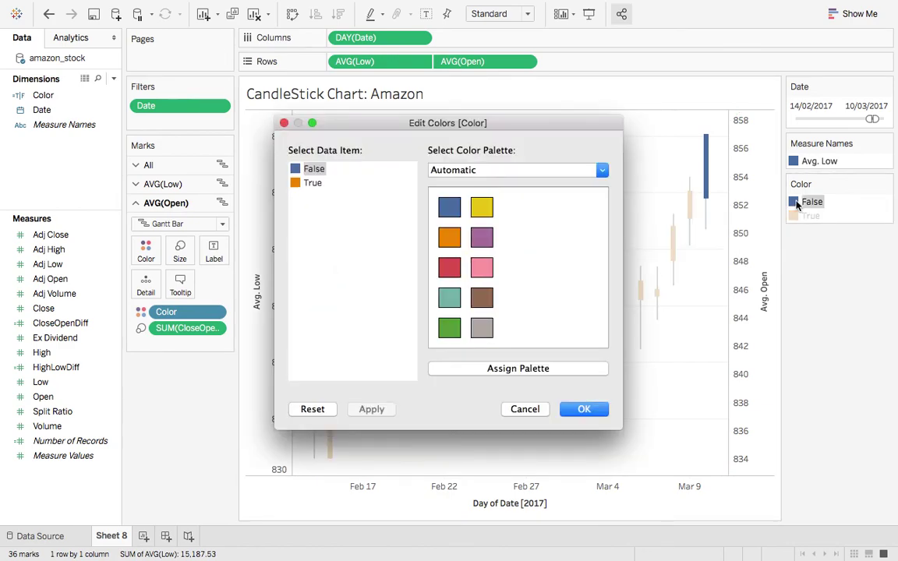
pyautogui.click(454, 269)
pyautogui.click(296, 183)
pyautogui.click(446, 328)
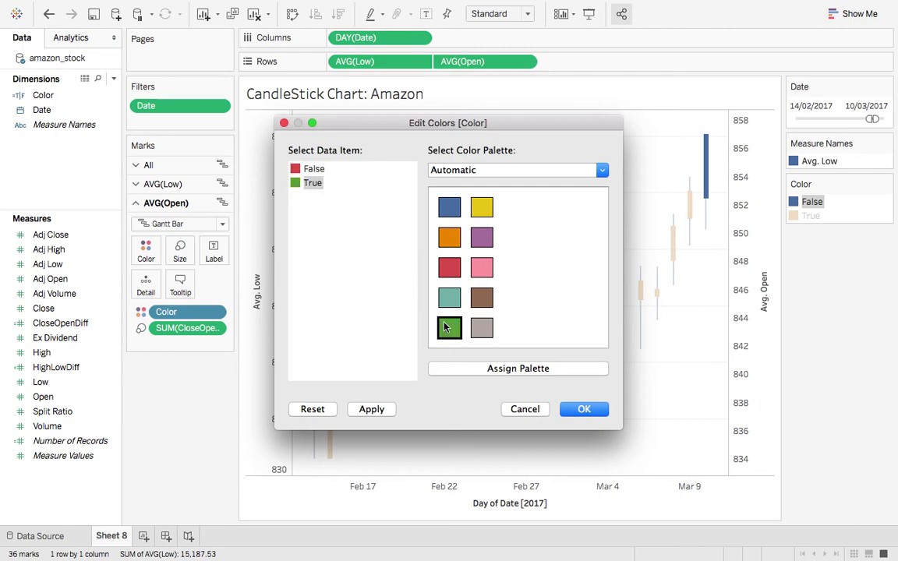
pyautogui.click(581, 408)
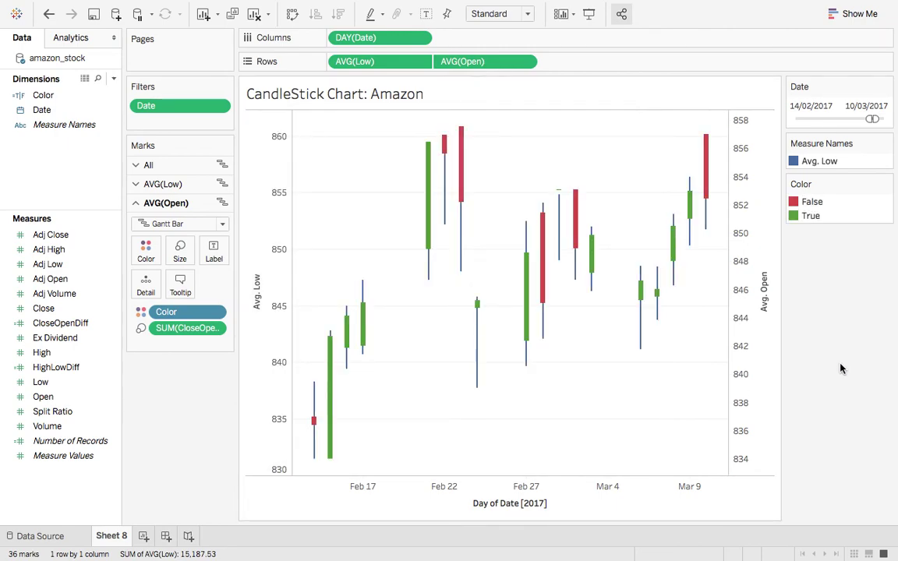